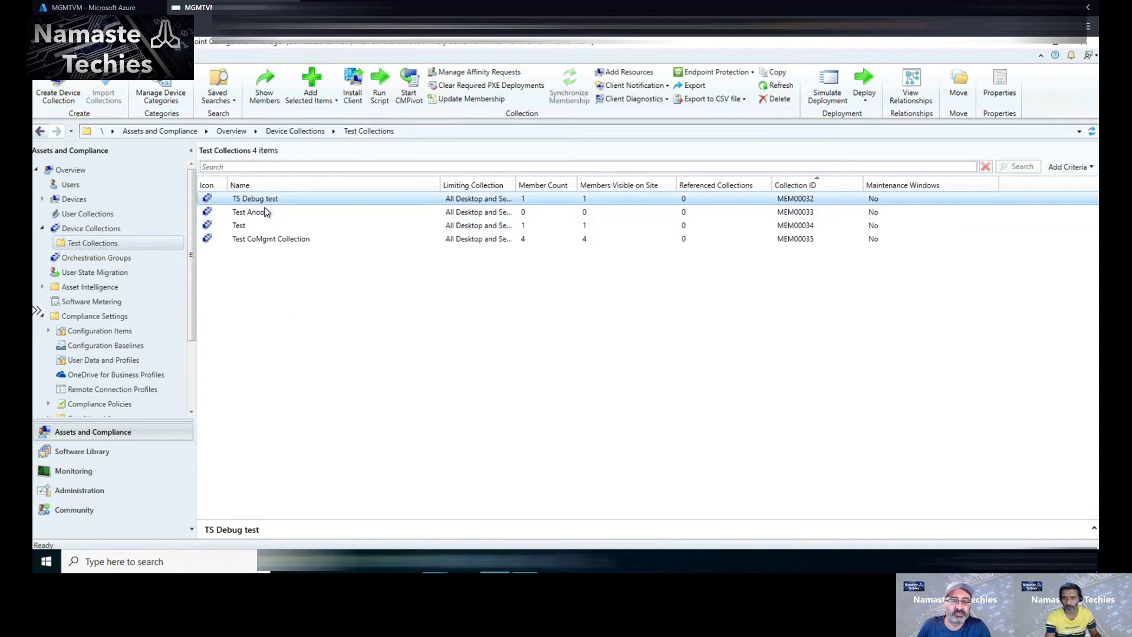
Select all four device collections in the Test Collections folder, from TS Debug test through Test CoMgmt Collection, and copy them.
{"action": "key", "text": "shift+Down"}
{"action": "key", "text": "shift+Down"}
{"action": "key", "text": "shift+Down"}
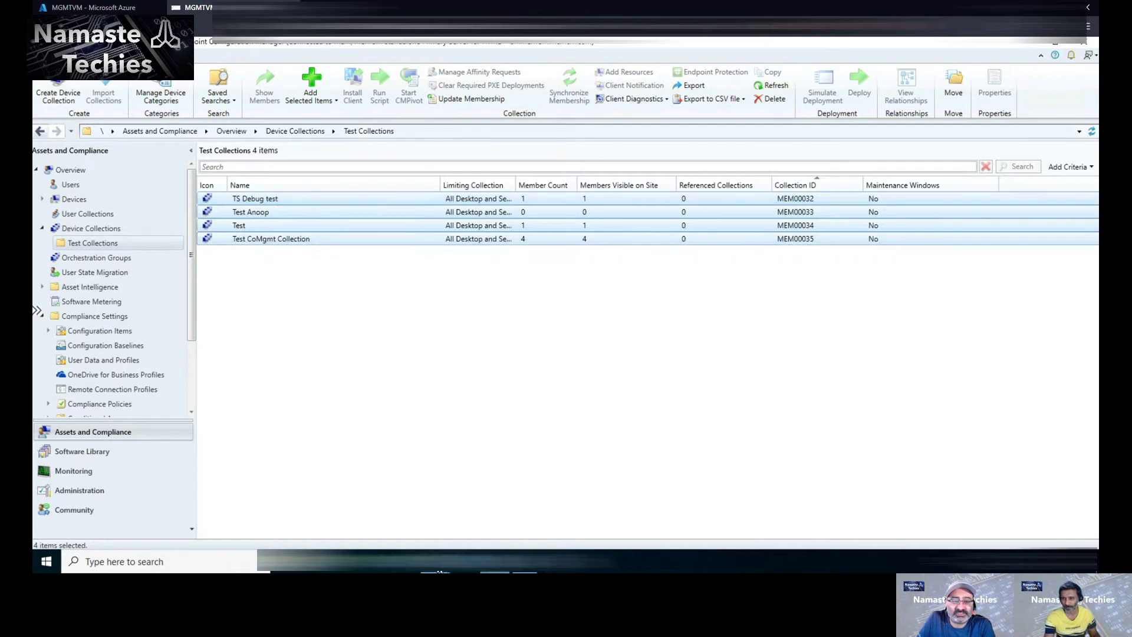
Switch to the second open Notepad document and replace it with a blank one, discarding its unsaved changes.
{"action": "left_click", "coordinate": [437, 564]}
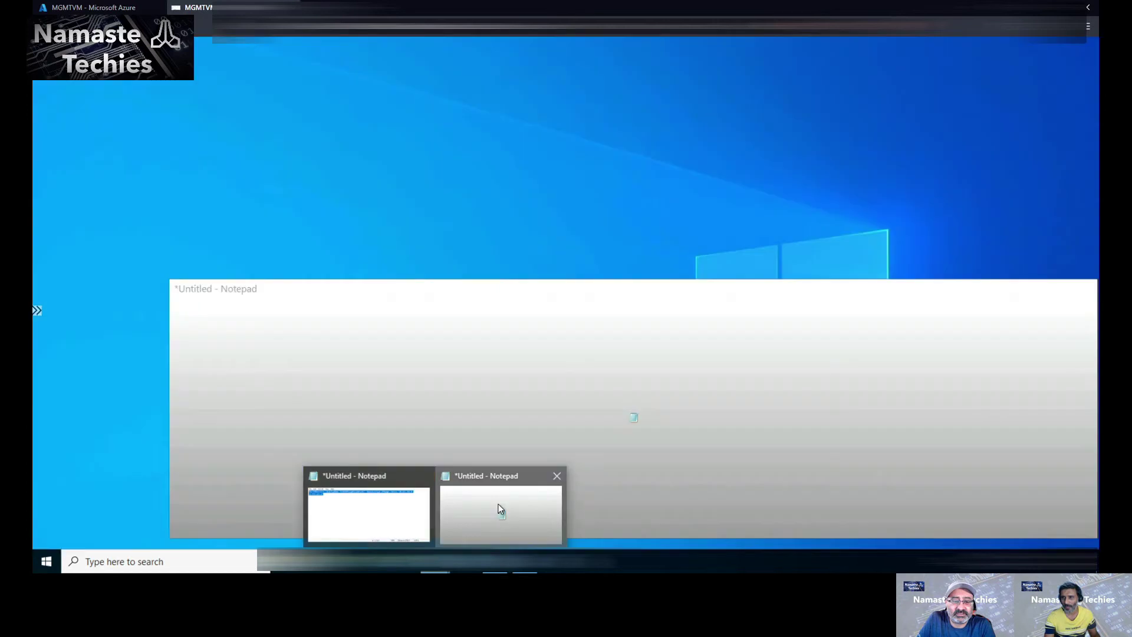
{"action": "left_click", "coordinate": [499, 511]}
{"action": "left_click", "coordinate": [179, 303]}
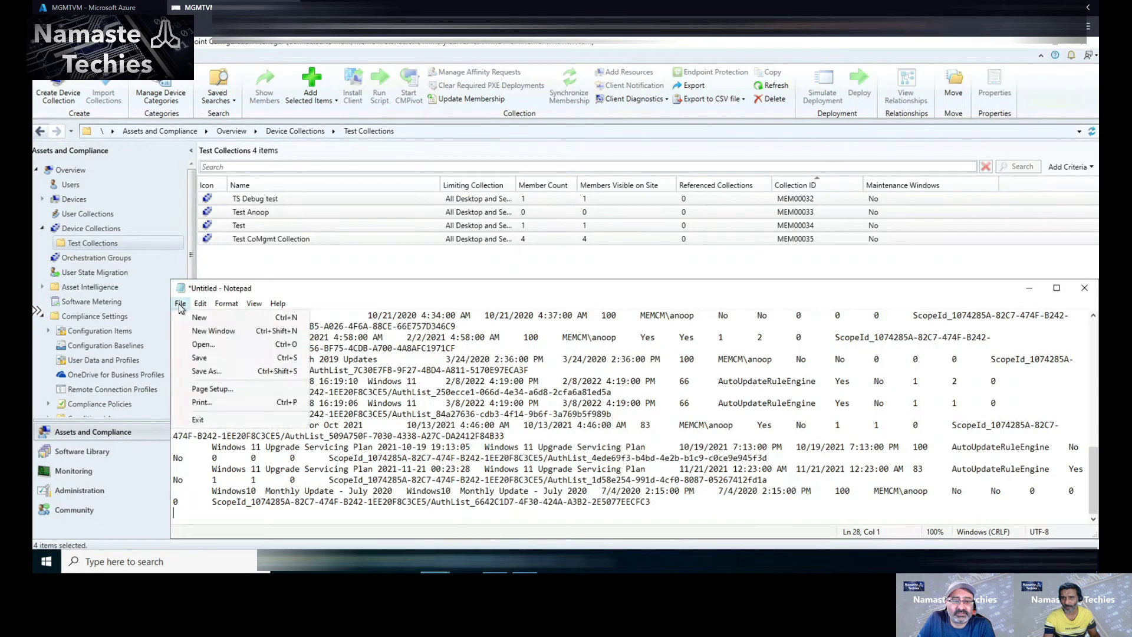
{"action": "left_click", "coordinate": [194, 319]}
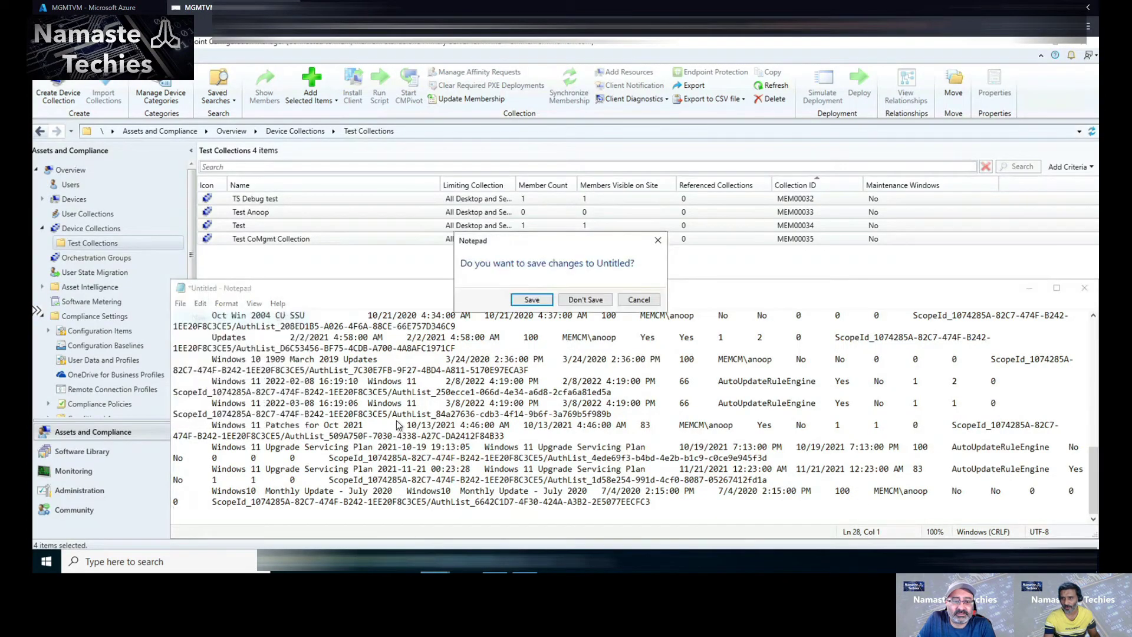
{"action": "left_click", "coordinate": [585, 301]}
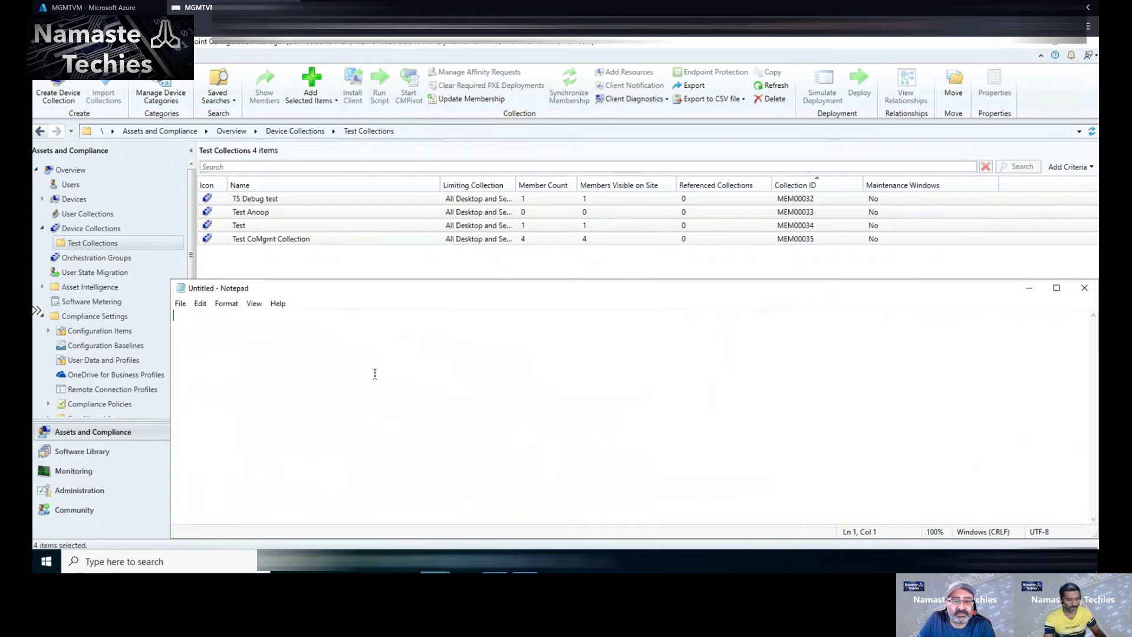
{"action": "left_click_drag", "start_coordinate": [366, 288], "coordinate": [386, 190]}
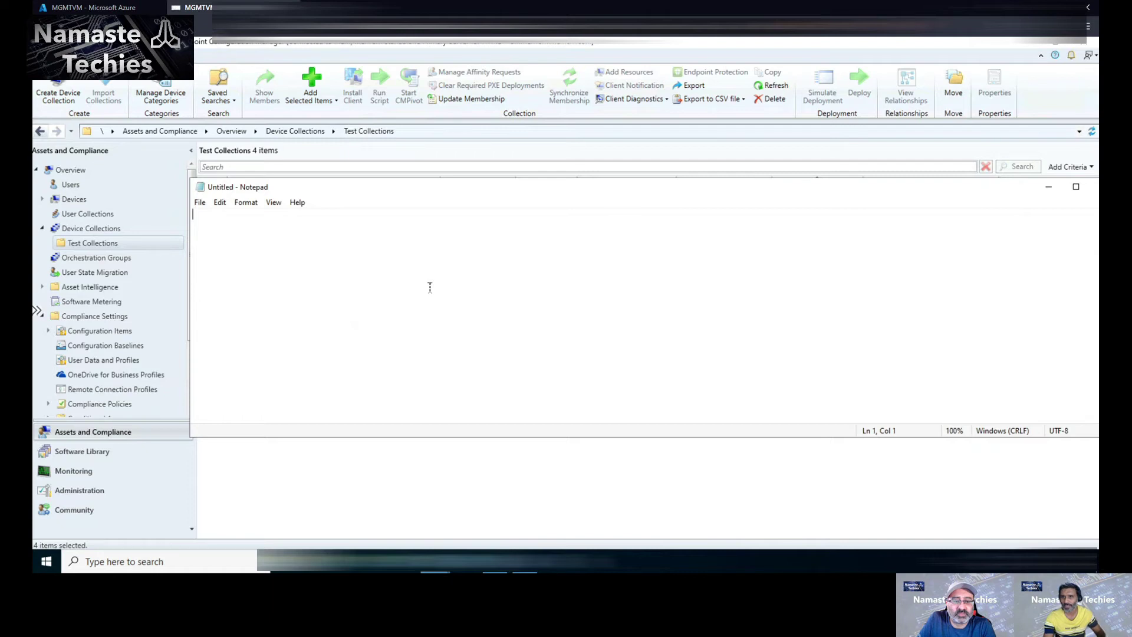
Paste the four copied collection rows into the blank Notepad document, compare them with the console list, and minimize Notepad.
{"action": "type", "text": "TS Debug test\tAll Desktop and Server Clients\t1\t1\t0\tMEM00032\tNo \tTest Anoop\tAll Desktop and Server Clients\t0\t0\t0\tMEM00033\tNo \tTest\tAll Desktop and Server Clients\t1\t1\t0\tMEM00034\tNo \tTest CoMgmt Collection\tAll Desktop and Server Clients\t4\t4\t0\tMEM00035\tNo"}
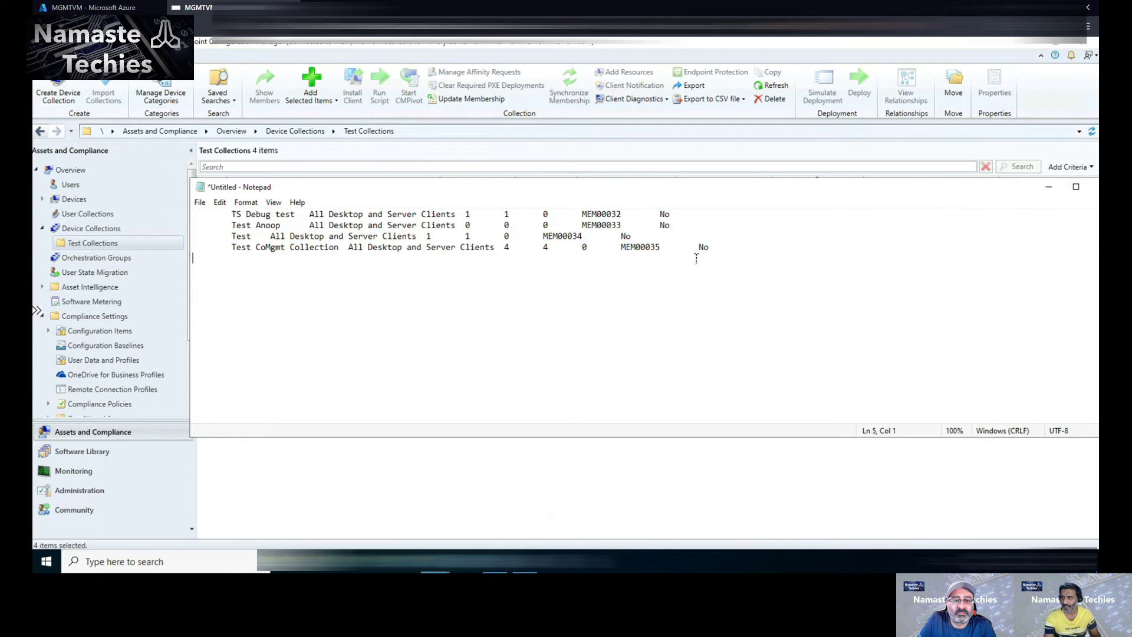
{"action": "left_click_drag", "start_coordinate": [733, 246], "coordinate": [172, 199]}
{"action": "left_click_drag", "start_coordinate": [316, 187], "coordinate": [358, 303]}
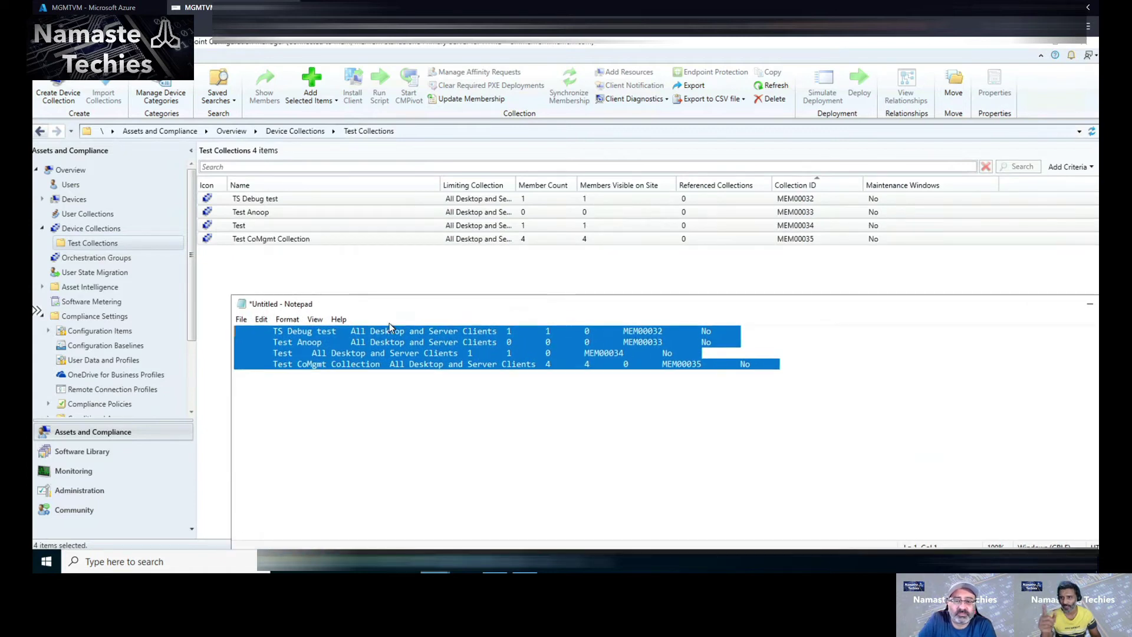
{"action": "left_click_drag", "start_coordinate": [904, 307], "coordinate": [834, 289]}
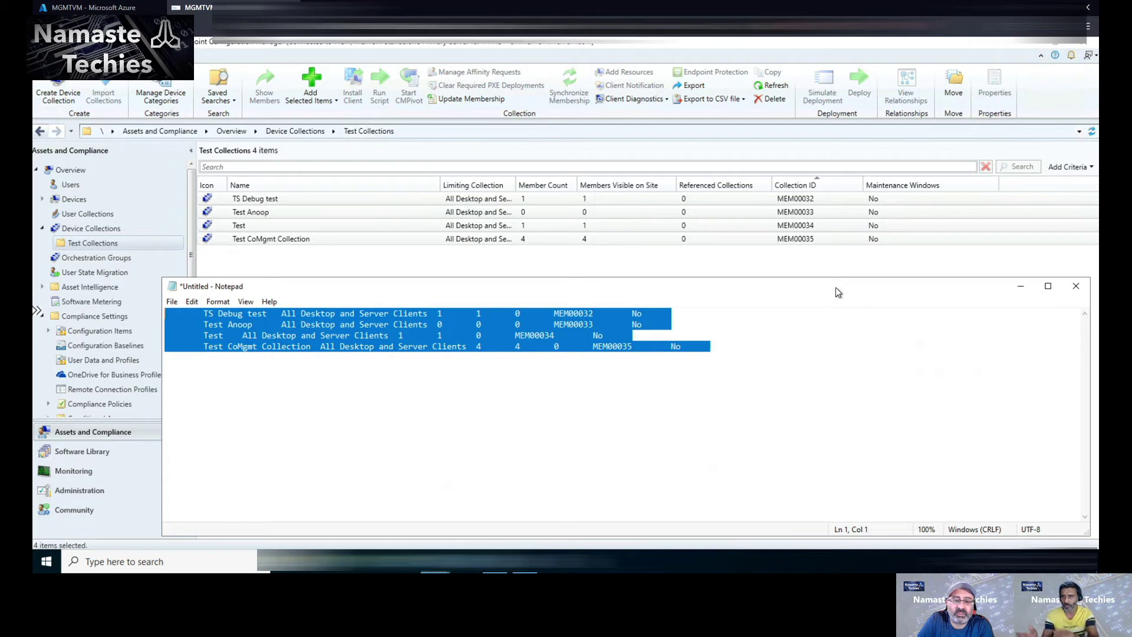
{"action": "left_click", "coordinate": [1020, 292]}
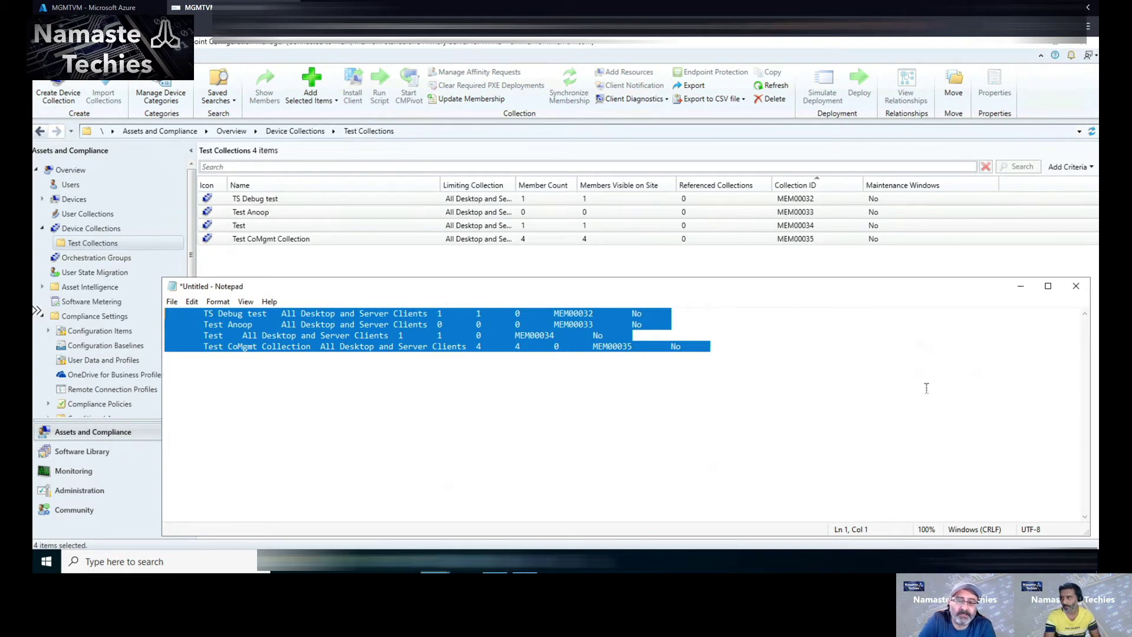
{"action": "left_click", "coordinate": [1022, 288]}
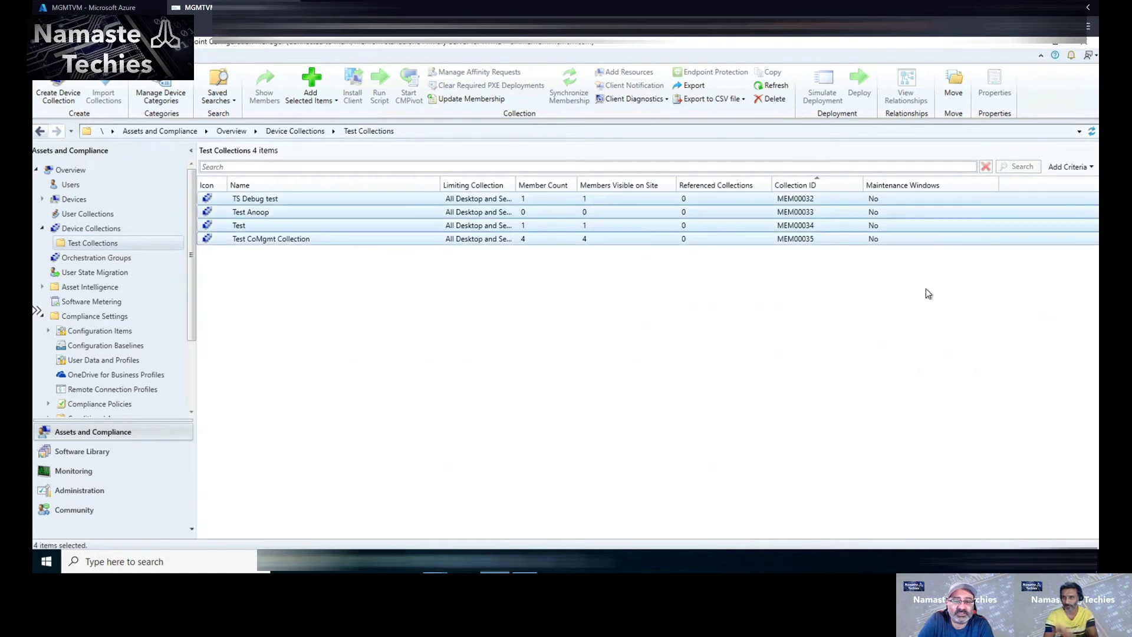
Start the Export Collections Wizard for the selected collections and include all four collections in the export.
{"action": "right_click", "coordinate": [302, 212]}
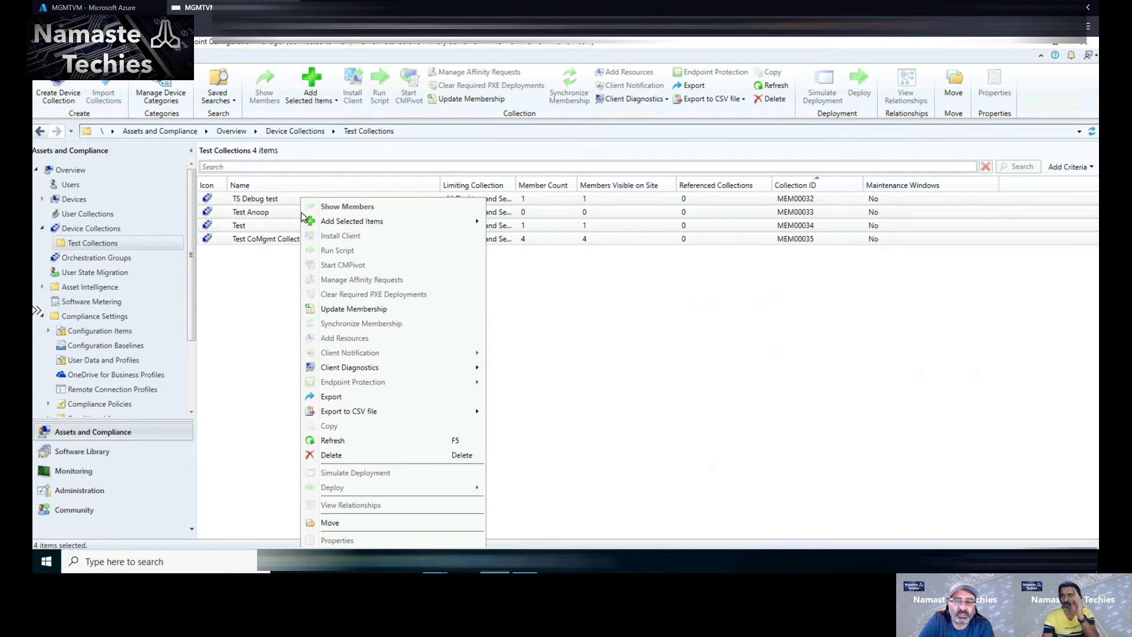
{"action": "left_click", "coordinate": [386, 398]}
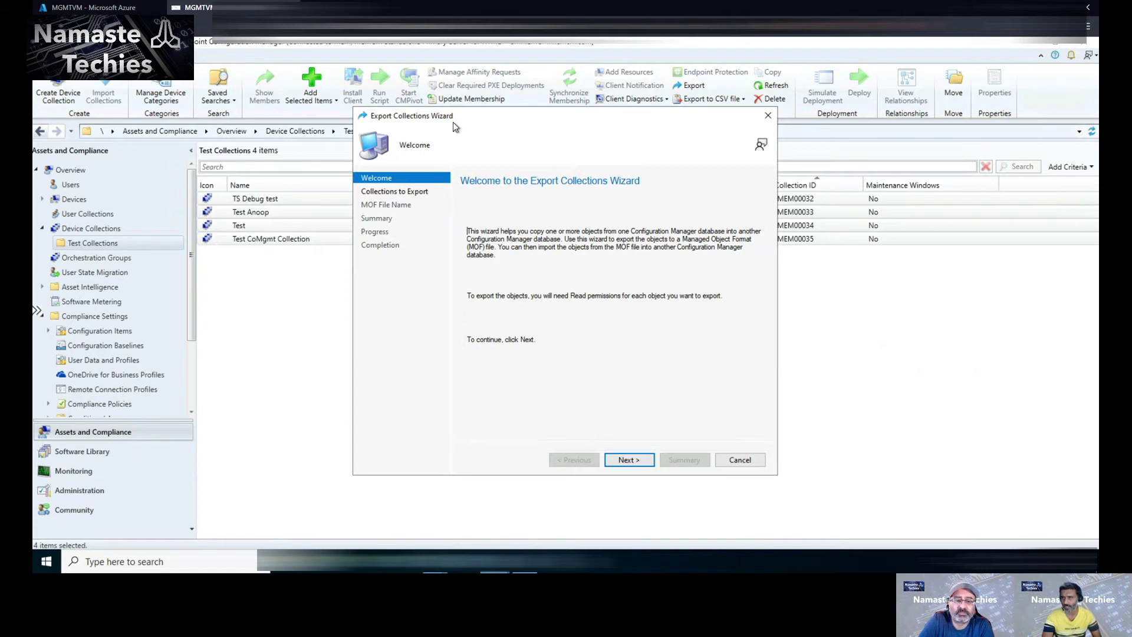
{"action": "left_click", "coordinate": [629, 458]}
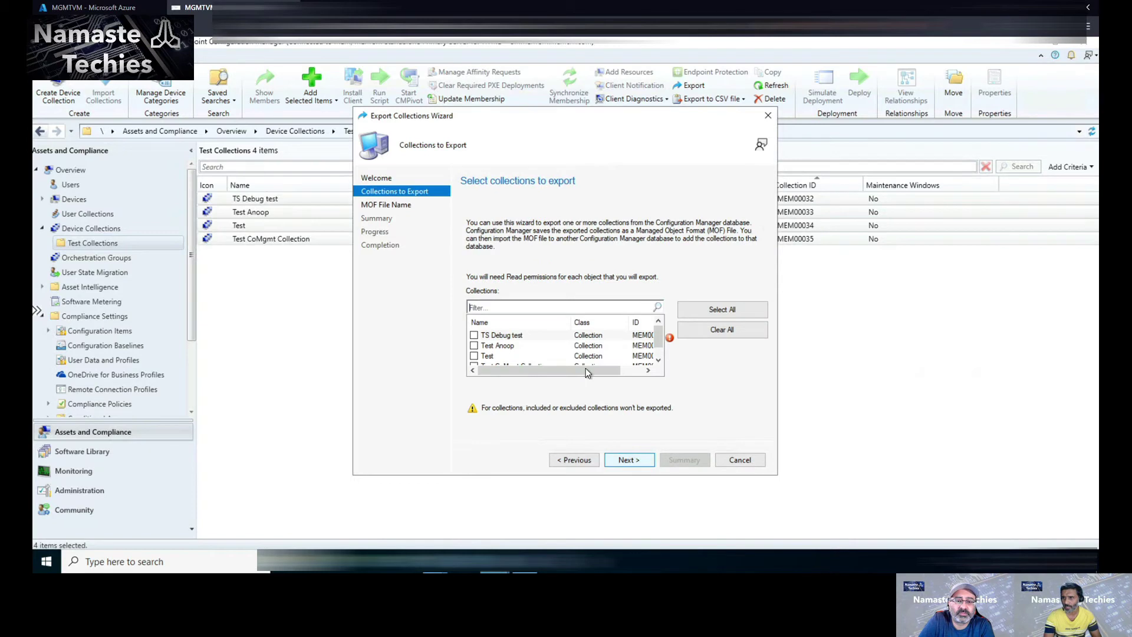
{"action": "left_click", "coordinate": [709, 315]}
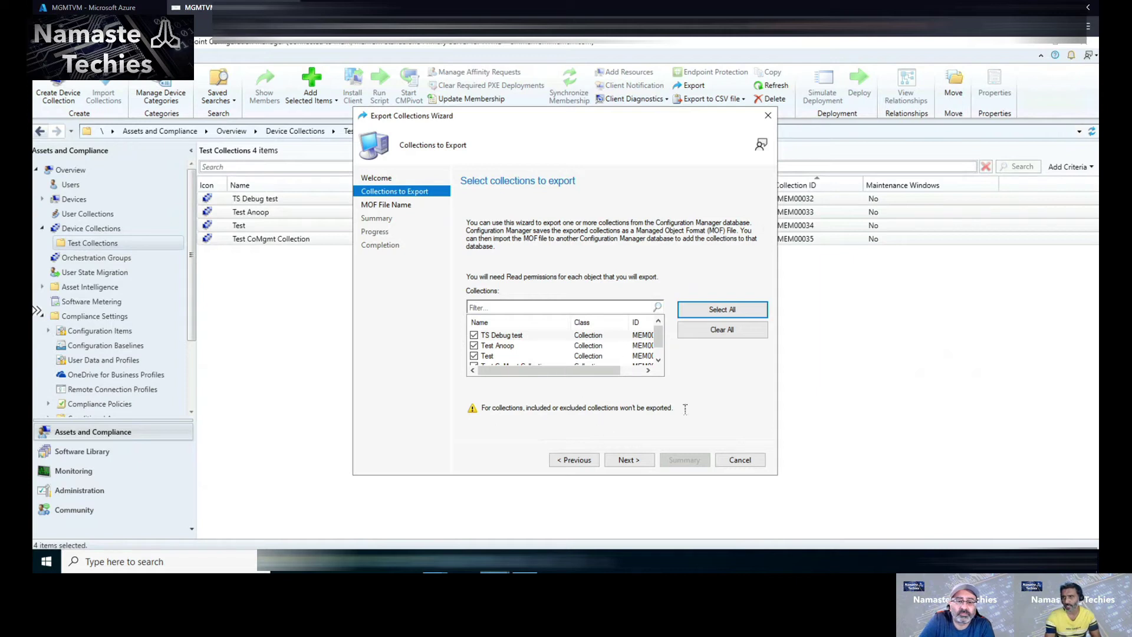
{"action": "left_click_drag", "start_coordinate": [666, 407], "coordinate": [483, 411]}
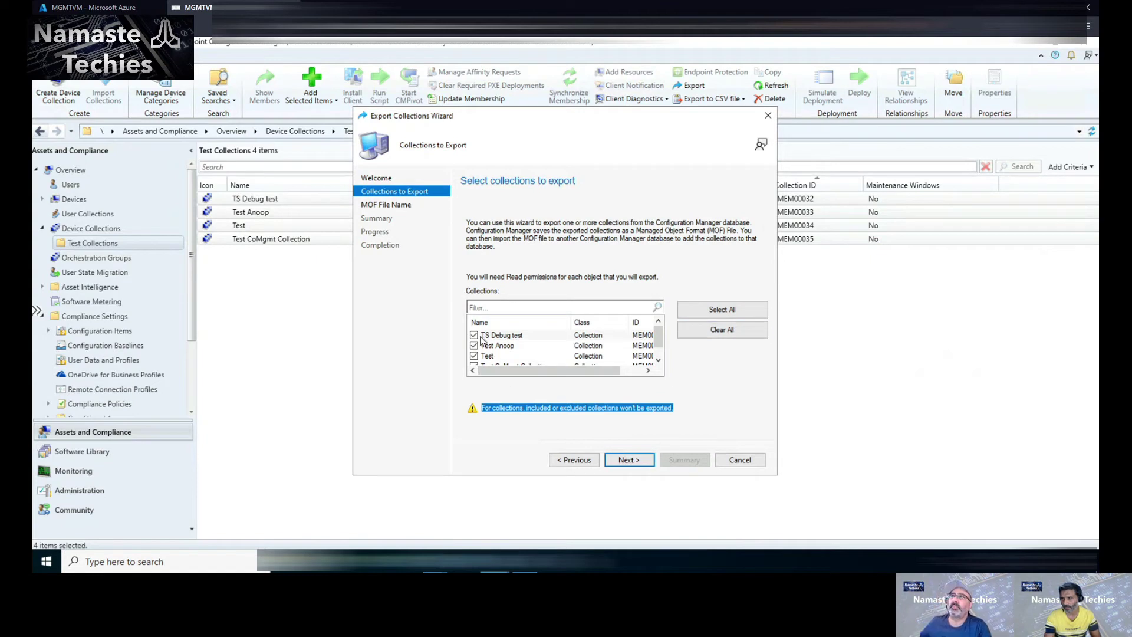
{"action": "left_click", "coordinate": [626, 462]}
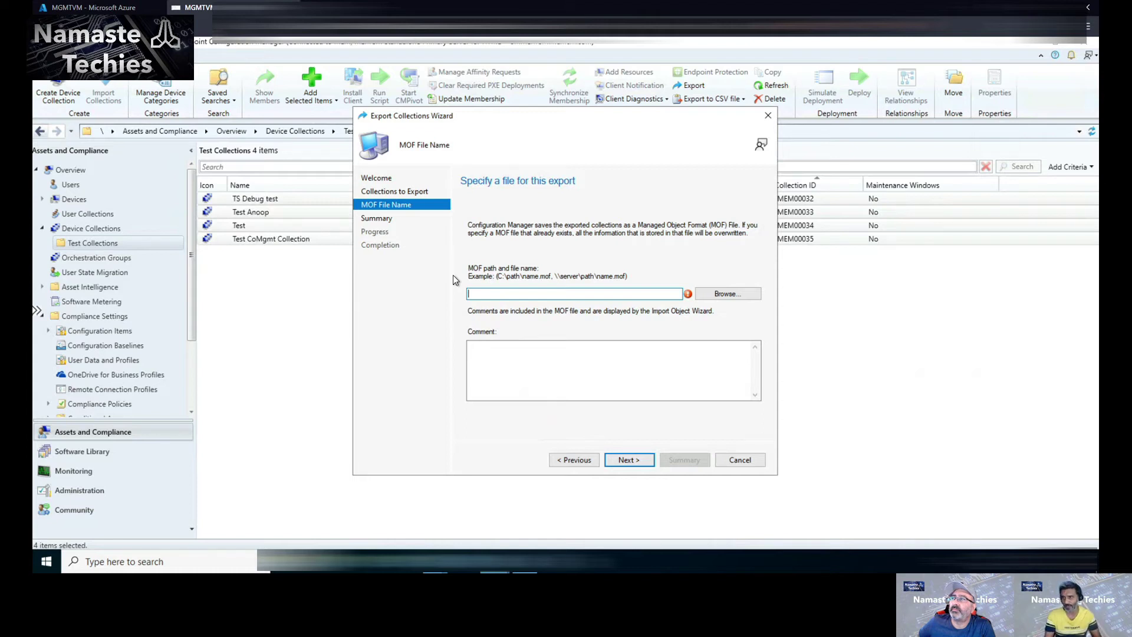
Set the export file to Test Collections Folder NT.MOF in the Downloads folder.
{"action": "left_click", "coordinate": [728, 293]}
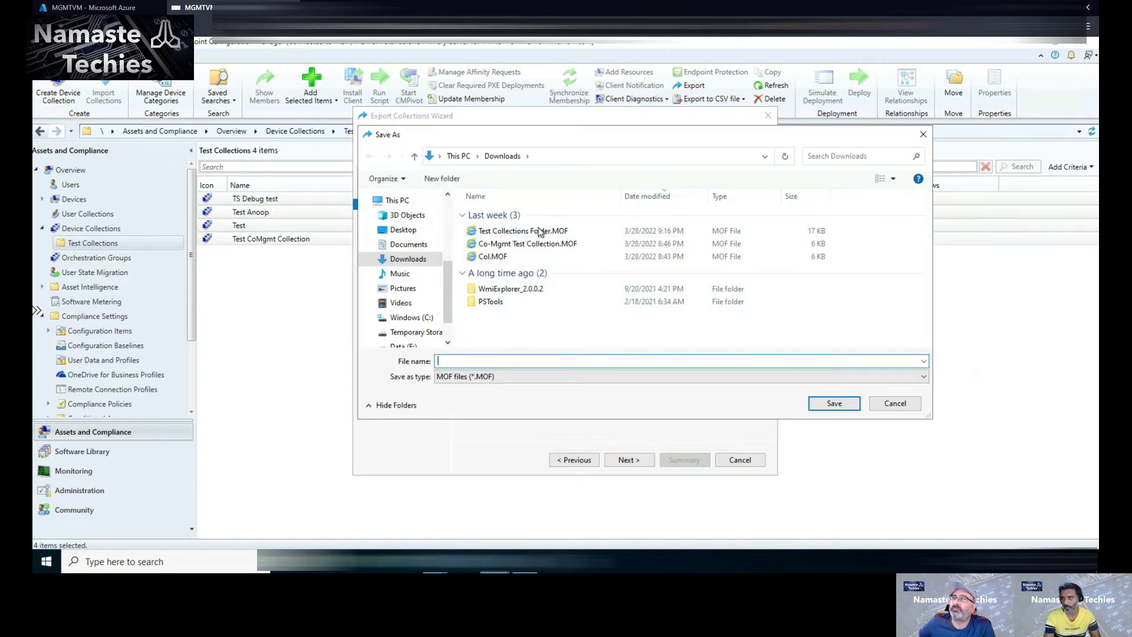
{"action": "left_click", "coordinate": [532, 231]}
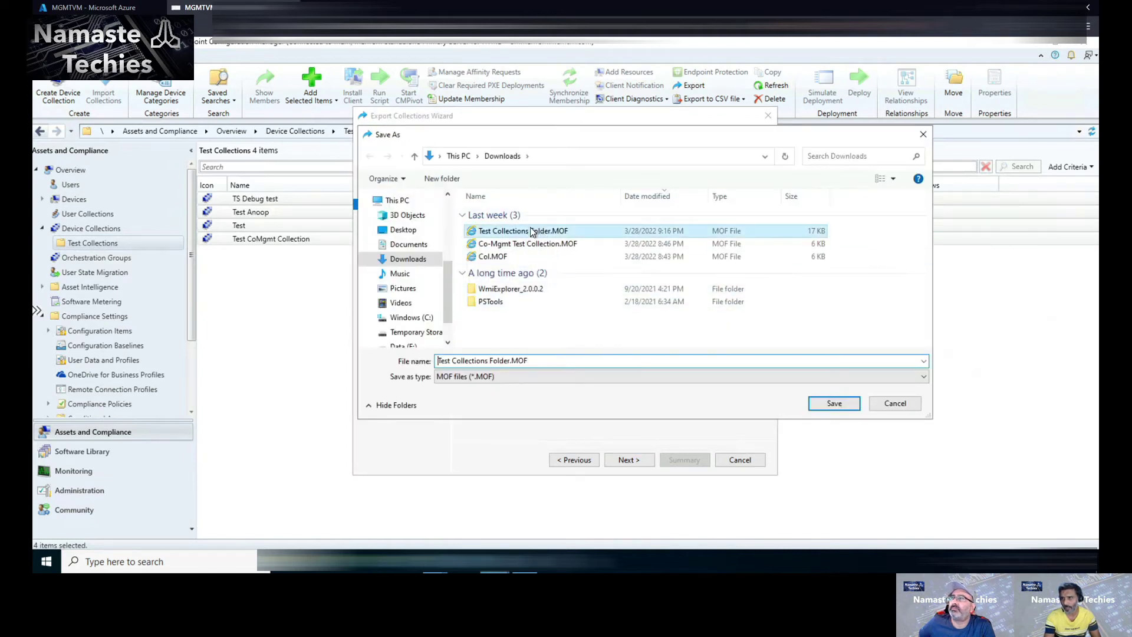
{"action": "triple_click", "coordinate": [510, 361]}
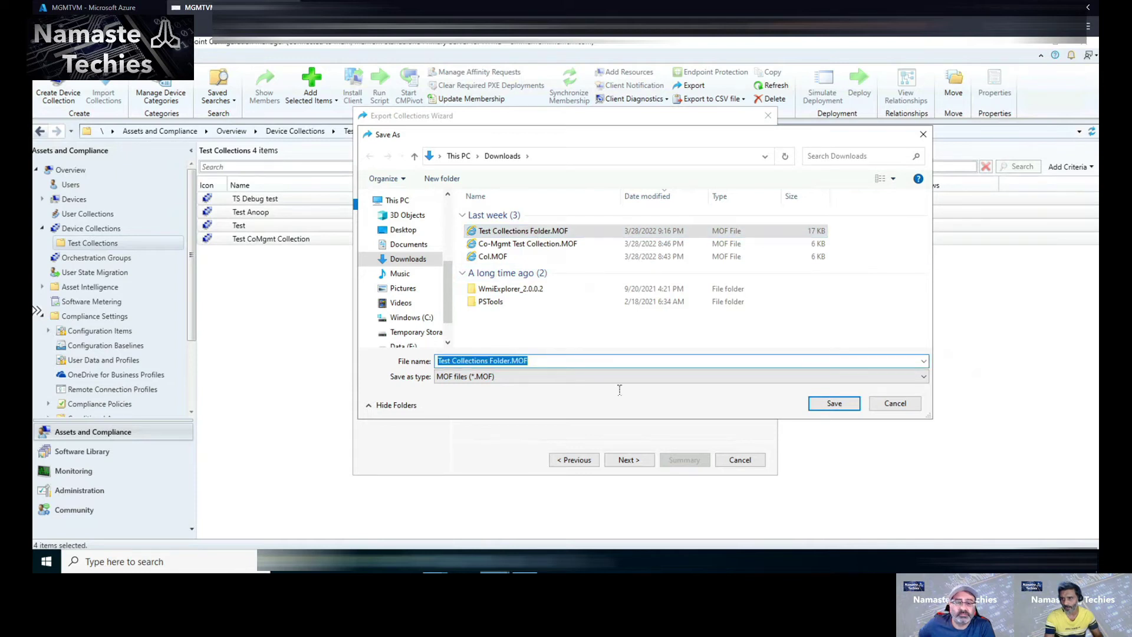
{"action": "left_click", "coordinate": [504, 360]}
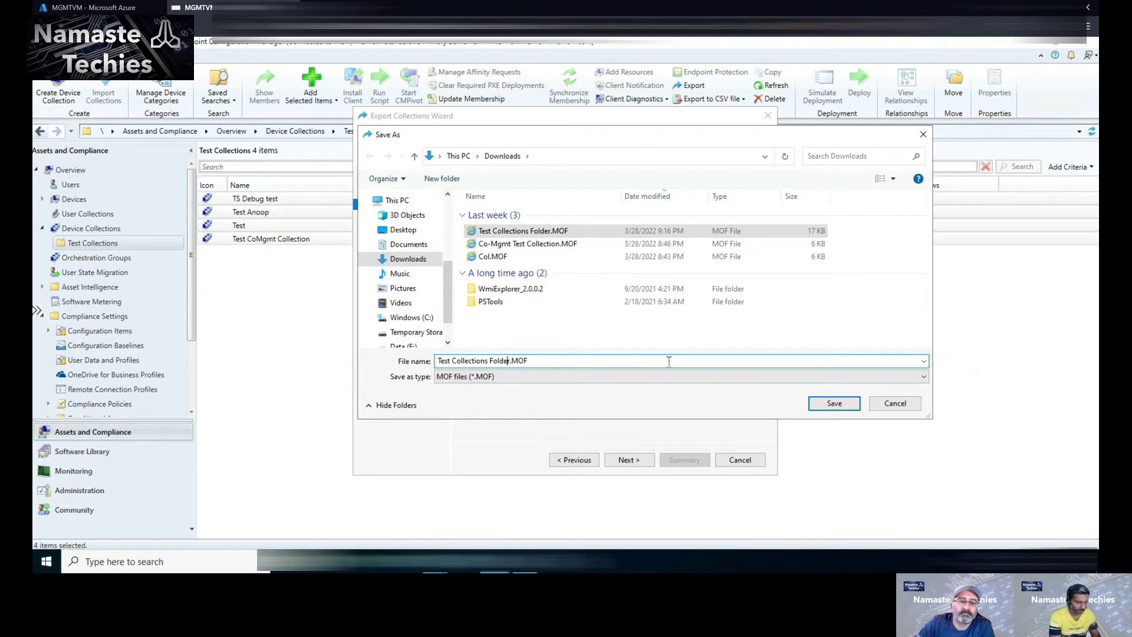
{"action": "type", "text": "NT"}
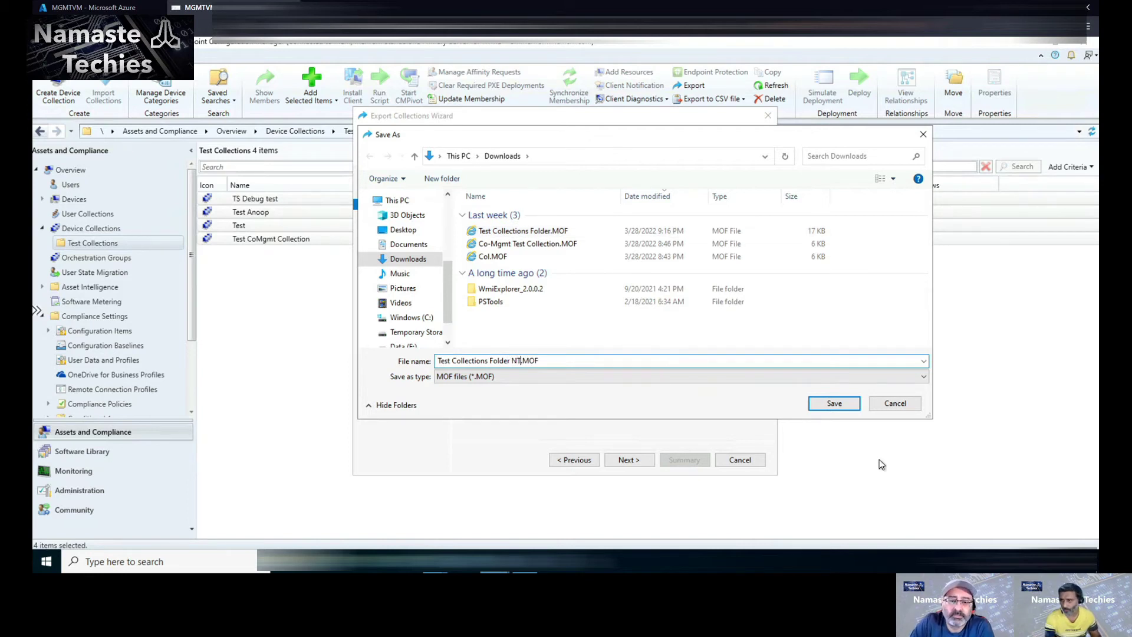
{"action": "left_click", "coordinate": [841, 404]}
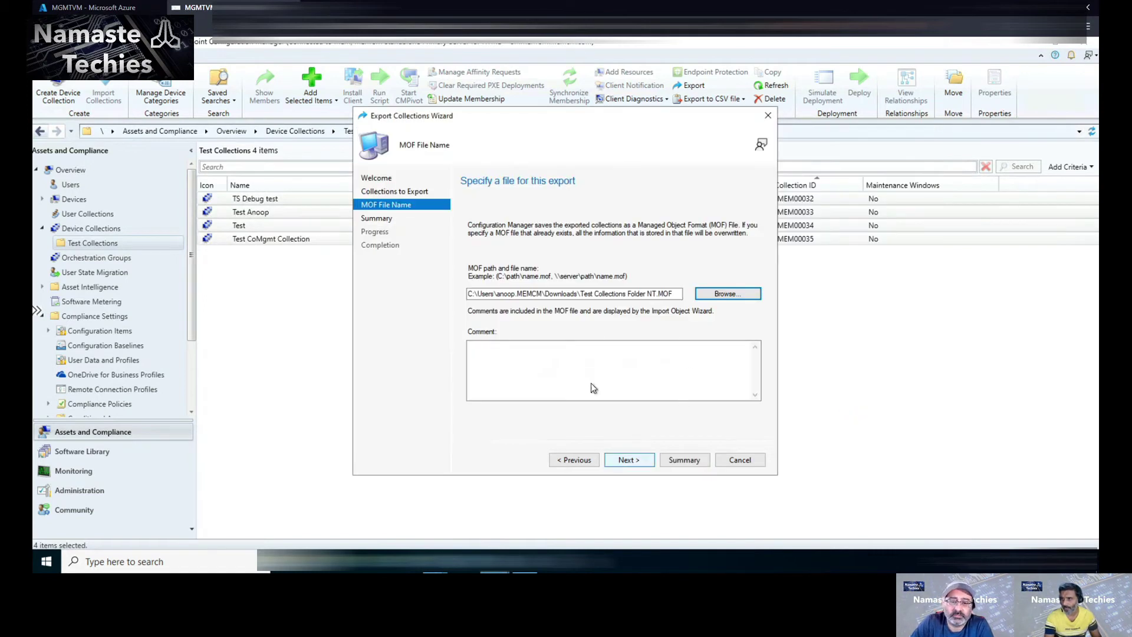
Add the export comment "NT Techies Demo" and proceed to the wizard's summary.
{"action": "left_click", "coordinate": [584, 370]}
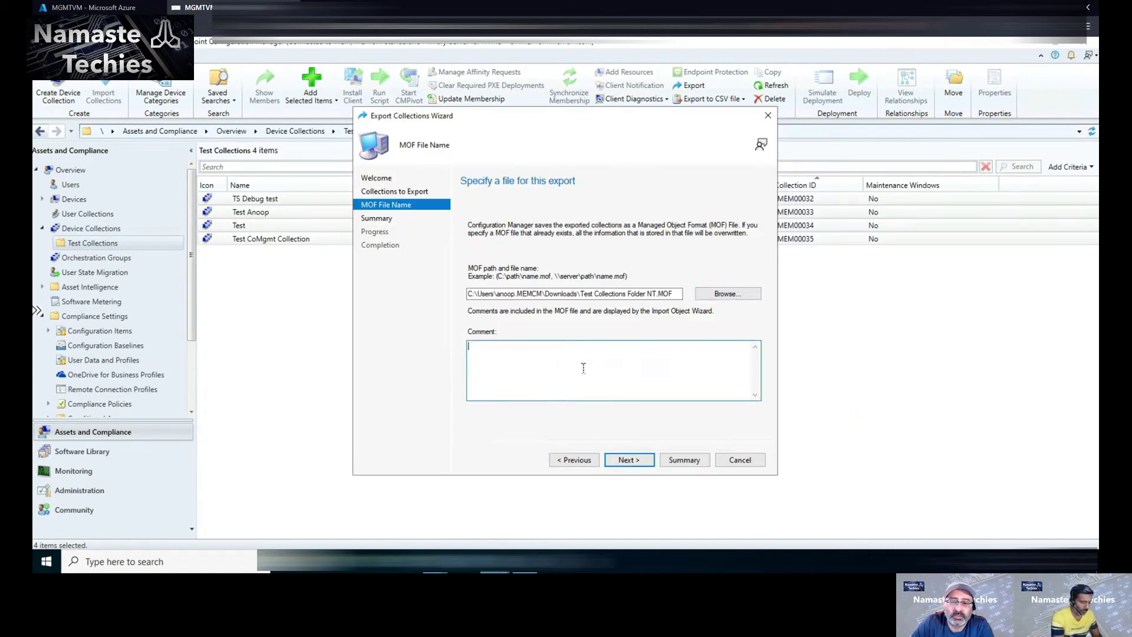
{"action": "type", "text": "NT Techi"}
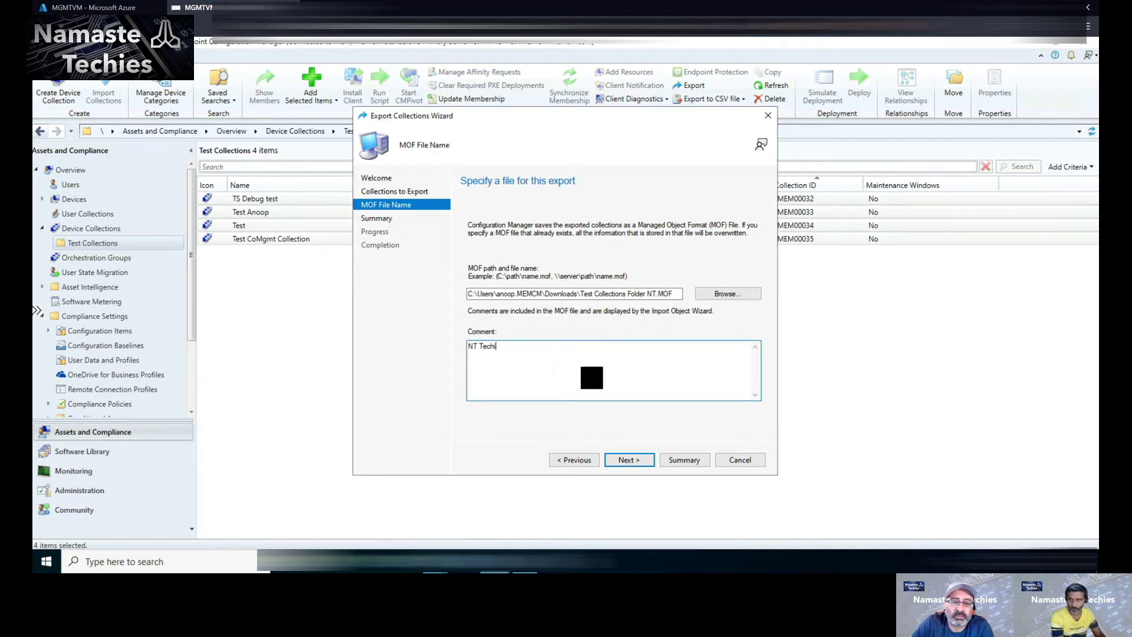
{"action": "type", "text": "es Demo"}
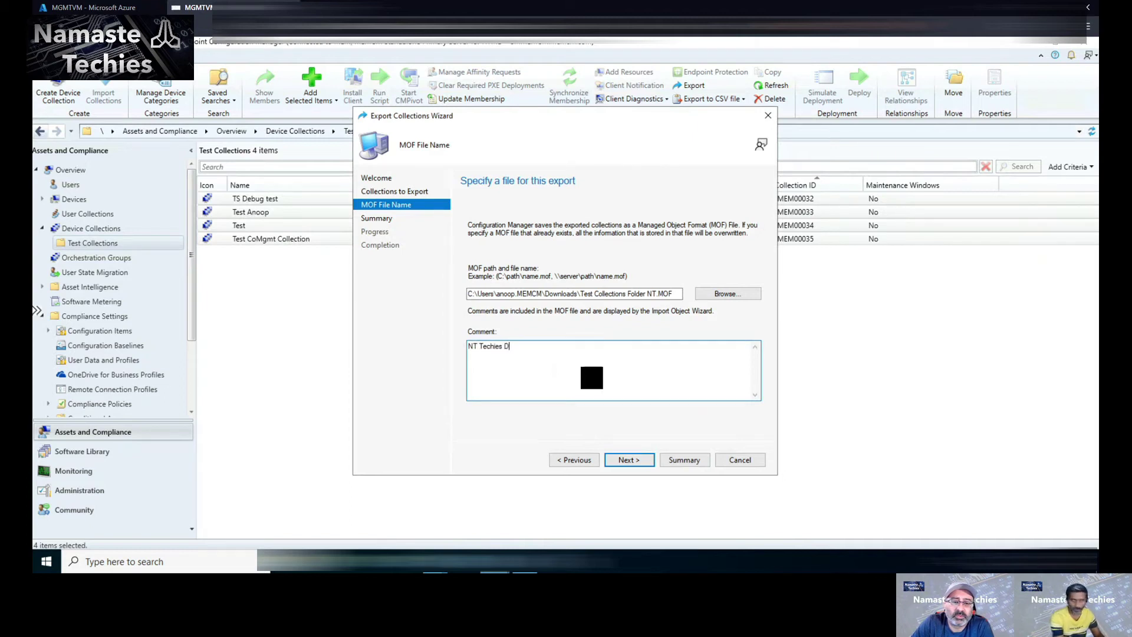
{"action": "left_click", "coordinate": [645, 466]}
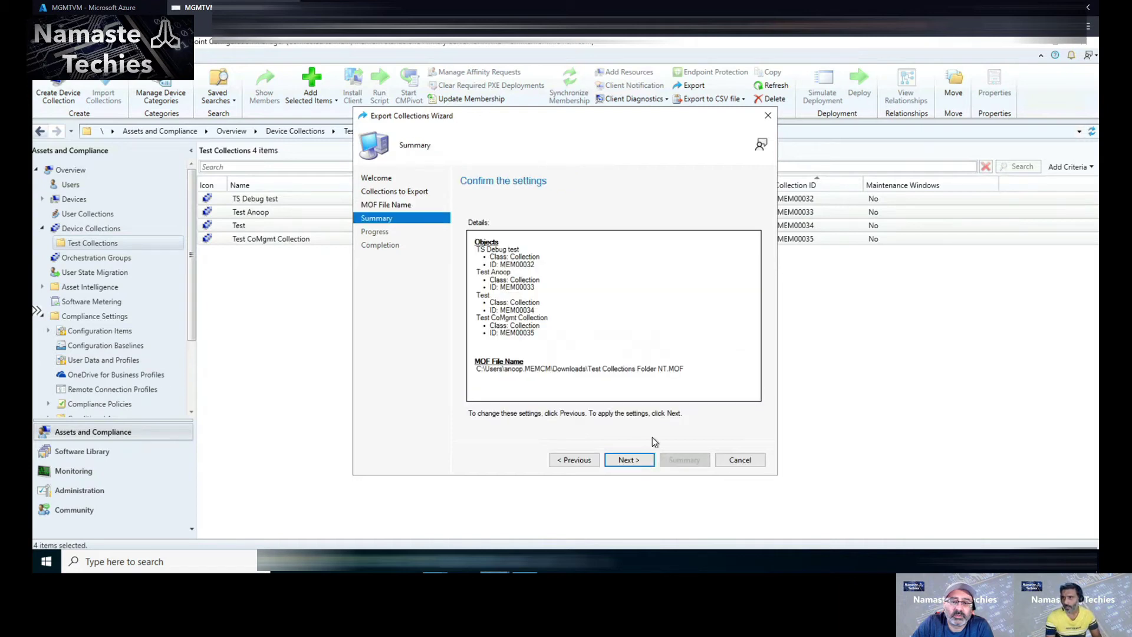
Review the export summary, run the collection export, check the completion details and close the wizard.
{"action": "left_click_drag", "start_coordinate": [698, 374], "coordinate": [482, 232]}
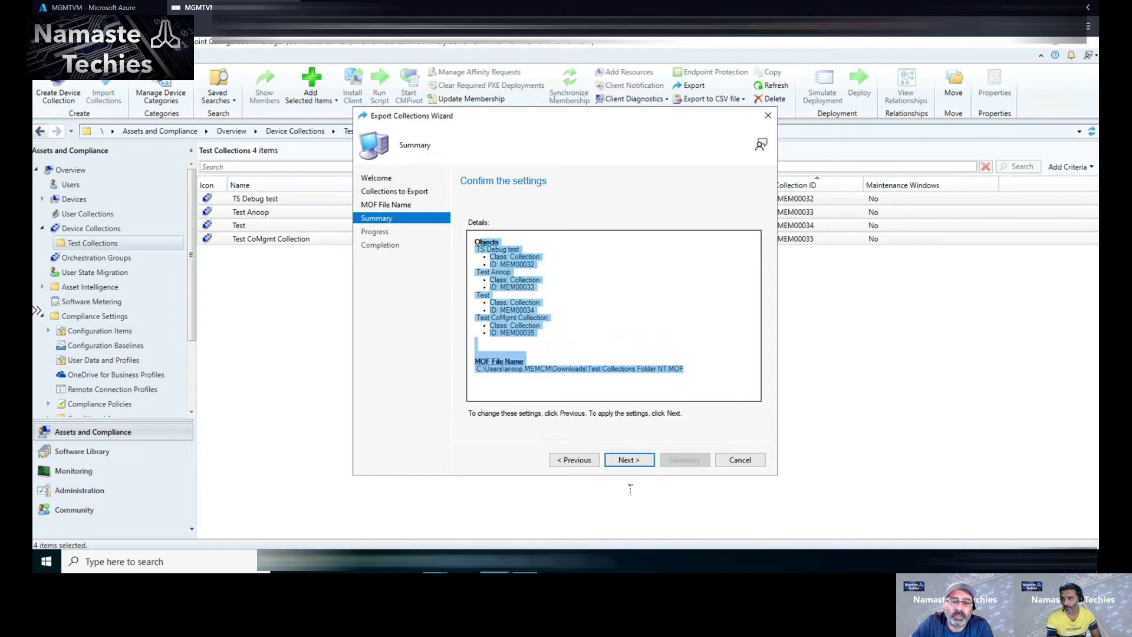
{"action": "left_click", "coordinate": [643, 460]}
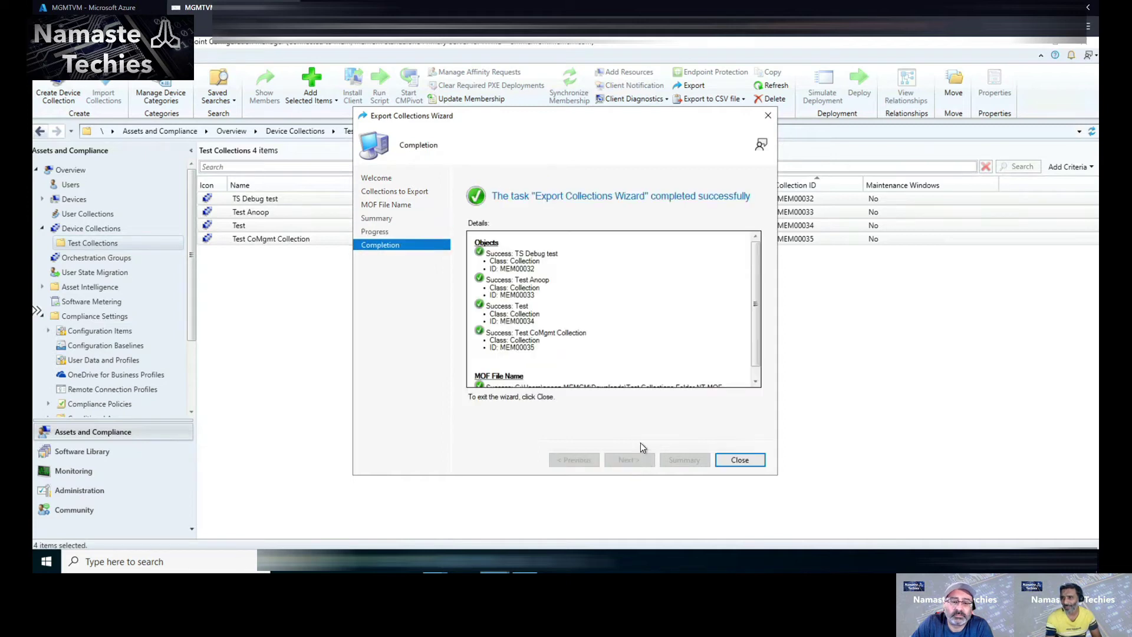
{"action": "scroll", "coordinate": [757, 330], "scroll_direction": "down", "scroll_amount": 2}
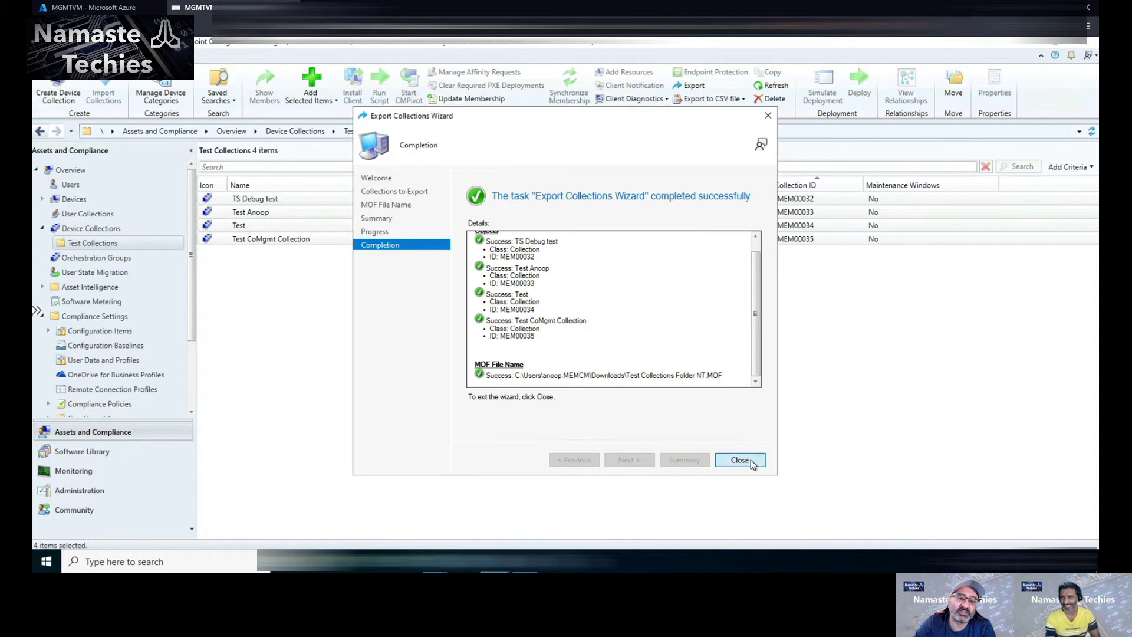
{"action": "left_click", "coordinate": [758, 461]}
Open the exported Test Collections Folder NT.MOF from the Downloads folder in Notepad.
{"action": "left_click", "coordinate": [101, 229]}
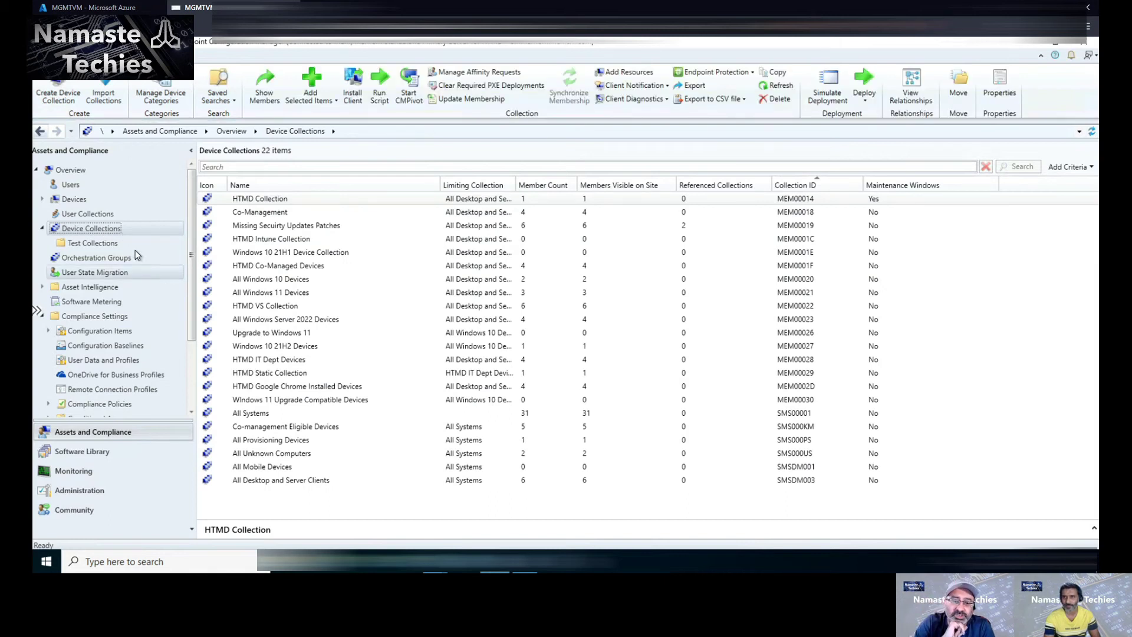
{"action": "left_click", "coordinate": [346, 562]}
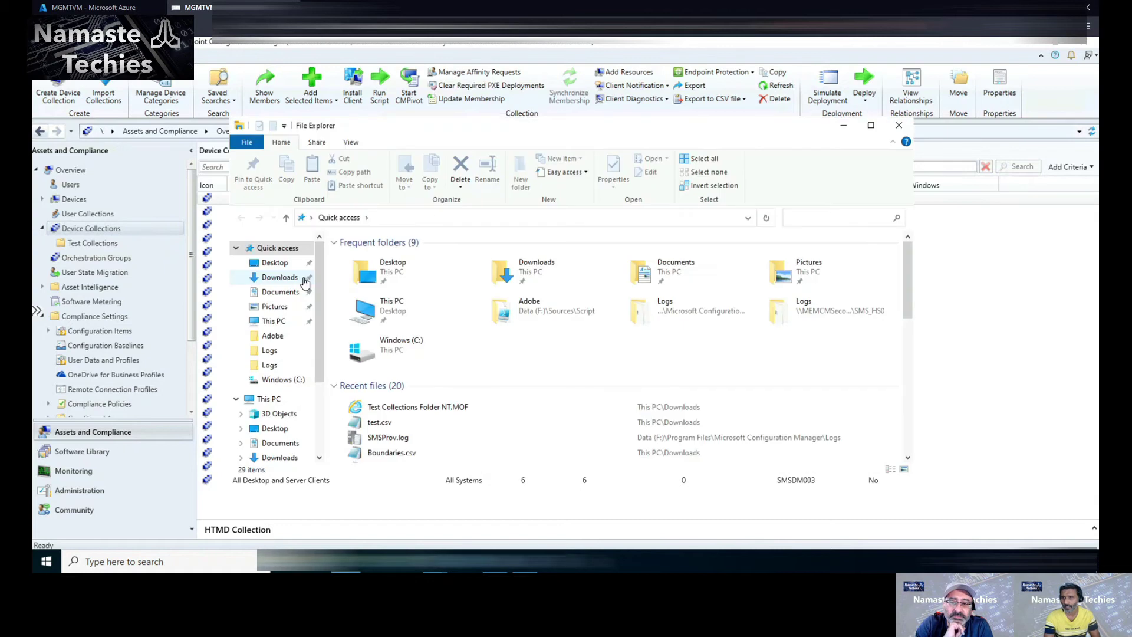
{"action": "left_click", "coordinate": [280, 277]}
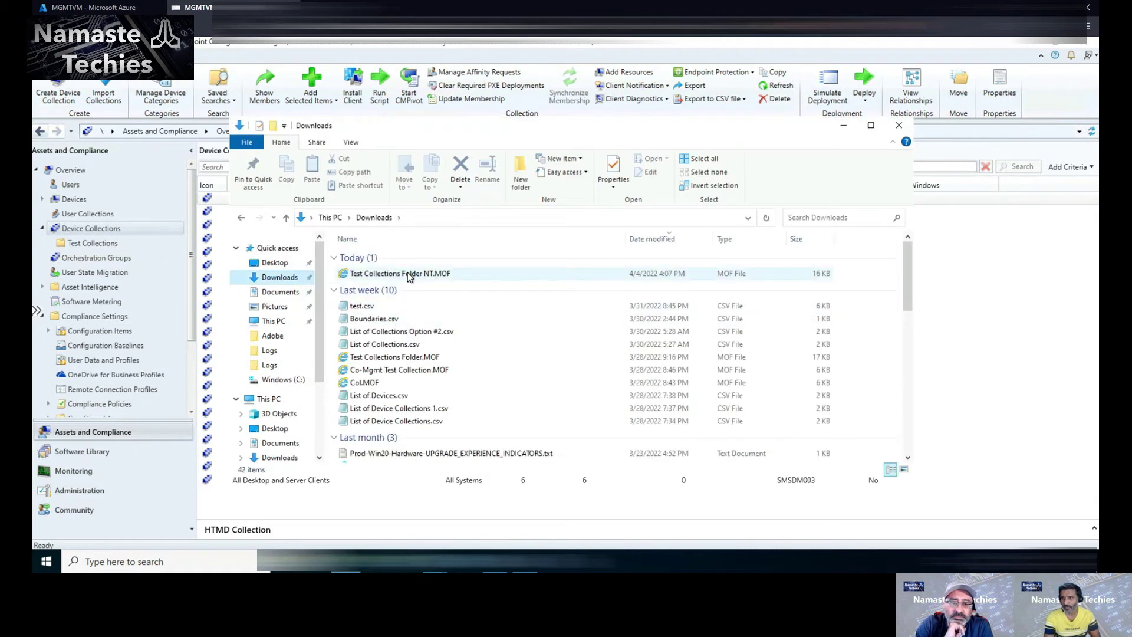
{"action": "right_click", "coordinate": [432, 276]}
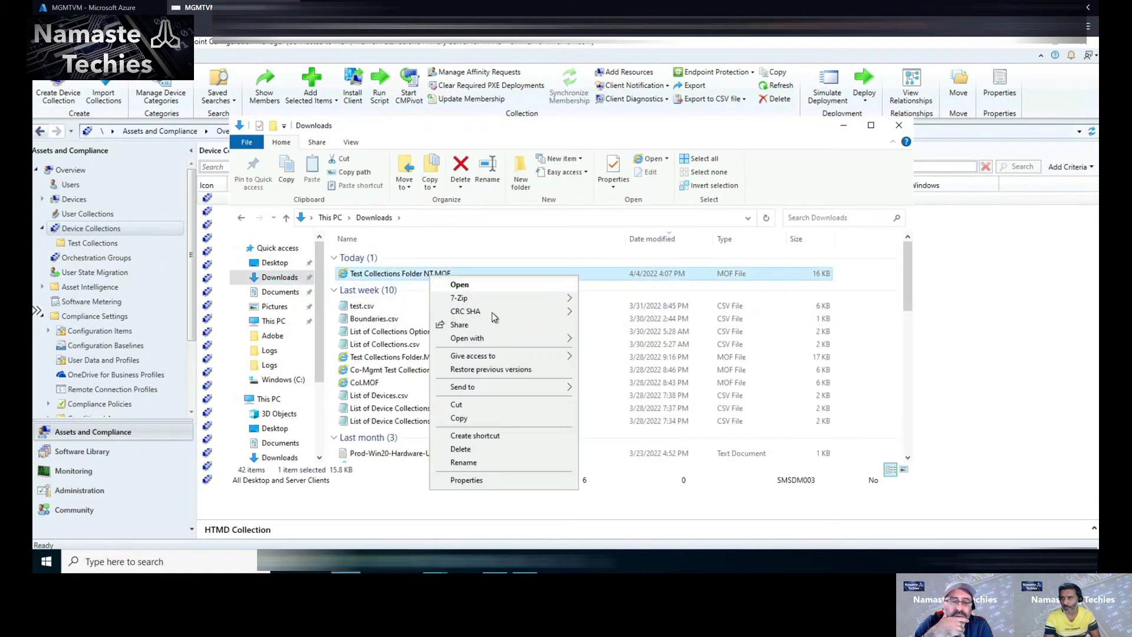
{"action": "mouse_move", "coordinate": [535, 313]}
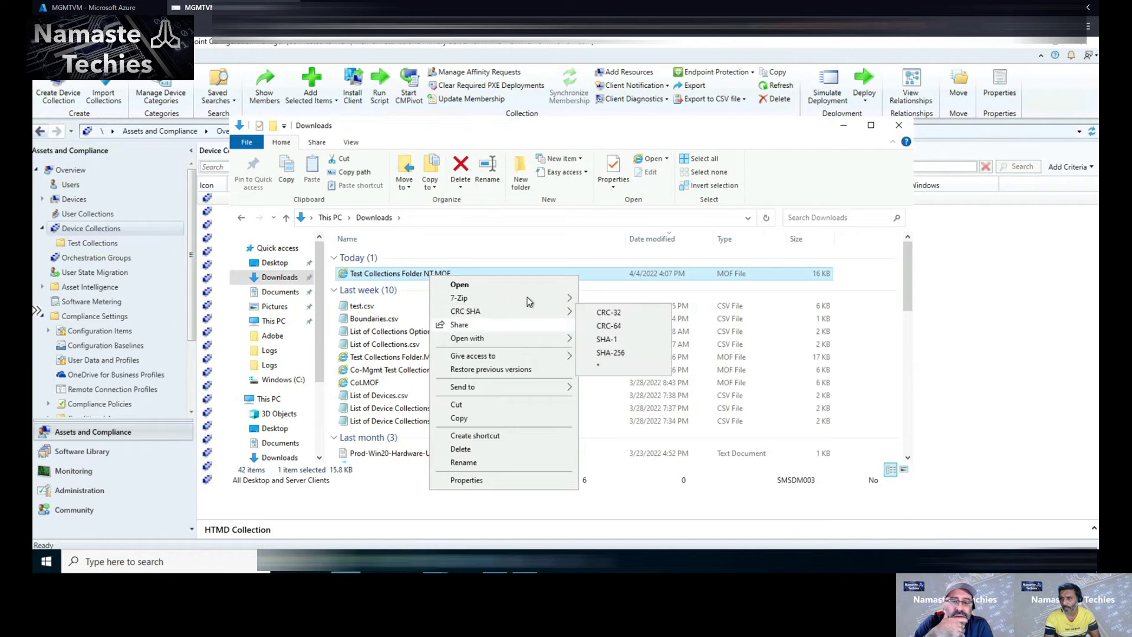
{"action": "mouse_move", "coordinate": [563, 341]}
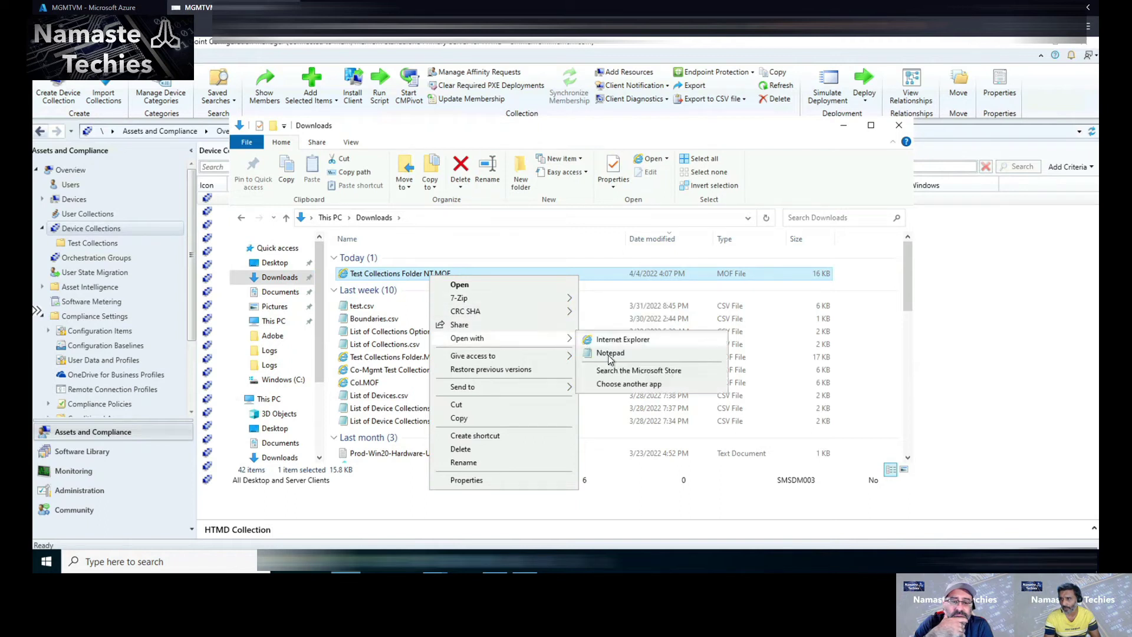
{"action": "left_click", "coordinate": [610, 354]}
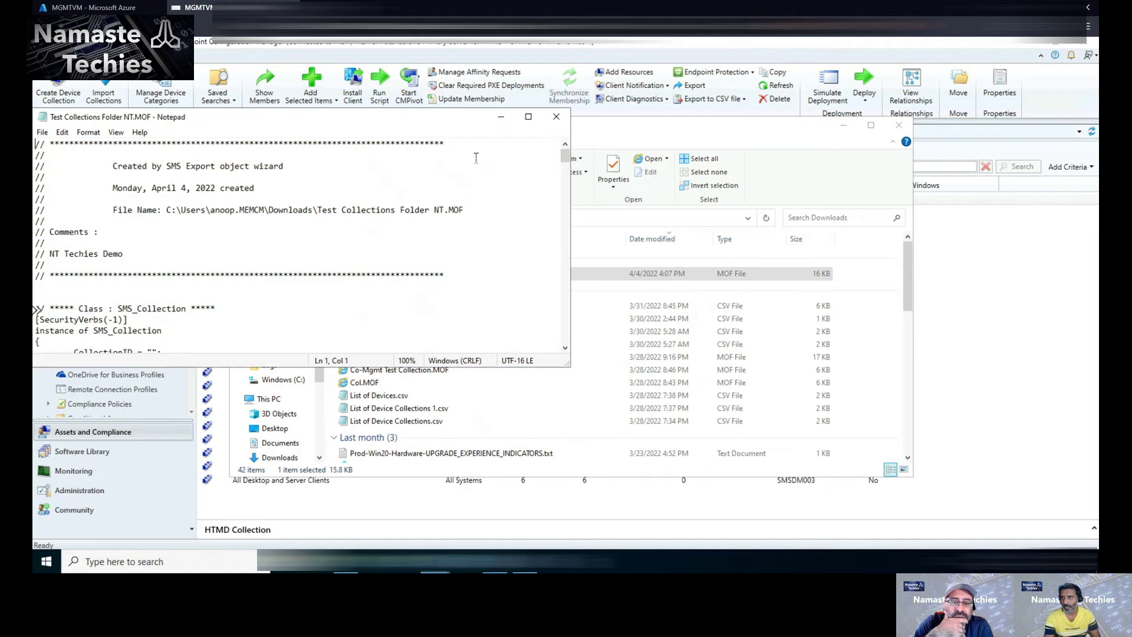
Examine the export comment and collection properties in the MOF file, then close it and minimize the Downloads window.
{"action": "left_click_drag", "start_coordinate": [431, 118], "coordinate": [596, 97]}
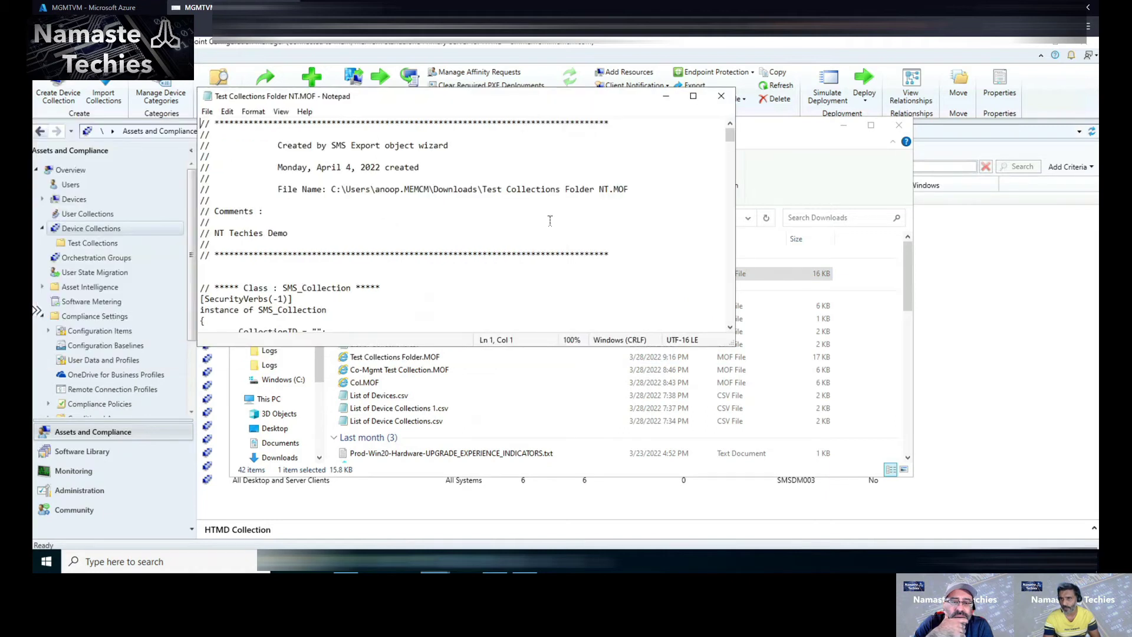
{"action": "scroll", "coordinate": [479, 252], "scroll_direction": "down", "scroll_amount": 2}
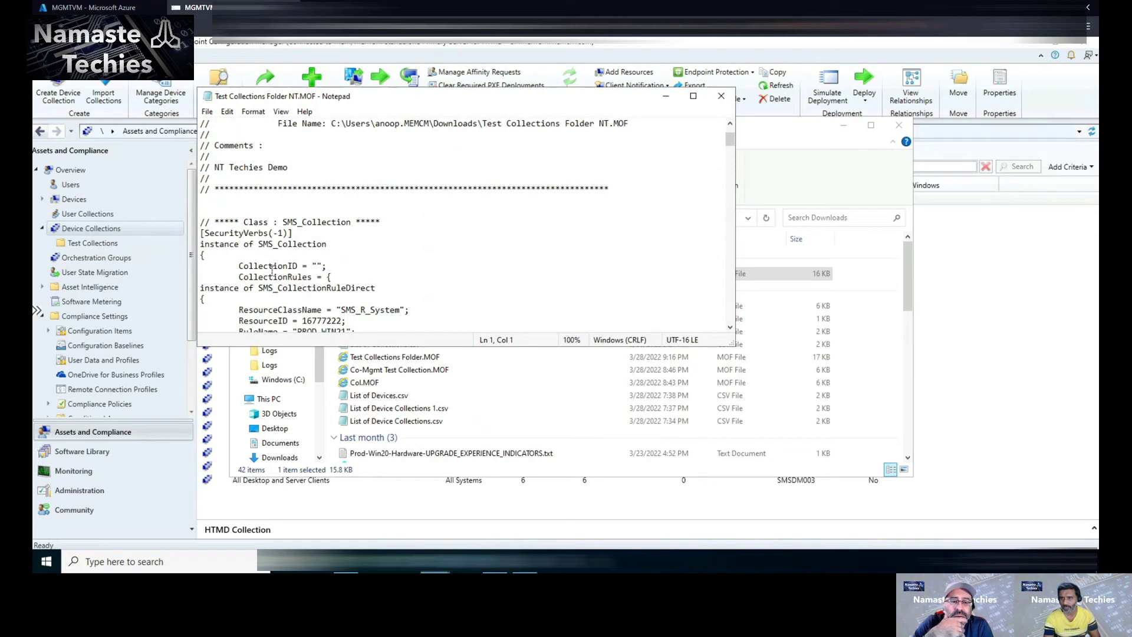
{"action": "scroll", "coordinate": [389, 287], "scroll_direction": "down", "scroll_amount": 2}
{"action": "scroll", "coordinate": [413, 297], "scroll_direction": "down", "scroll_amount": 1}
{"action": "scroll", "coordinate": [416, 297], "scroll_direction": "down", "scroll_amount": 5}
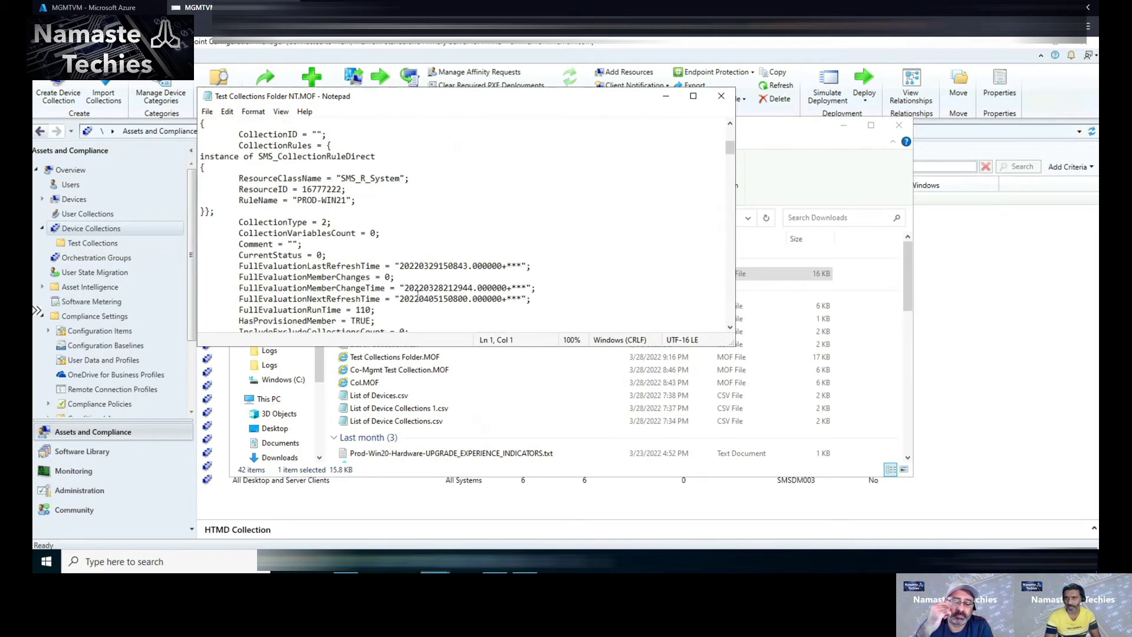
{"action": "scroll", "coordinate": [419, 295], "scroll_direction": "down", "scroll_amount": 1}
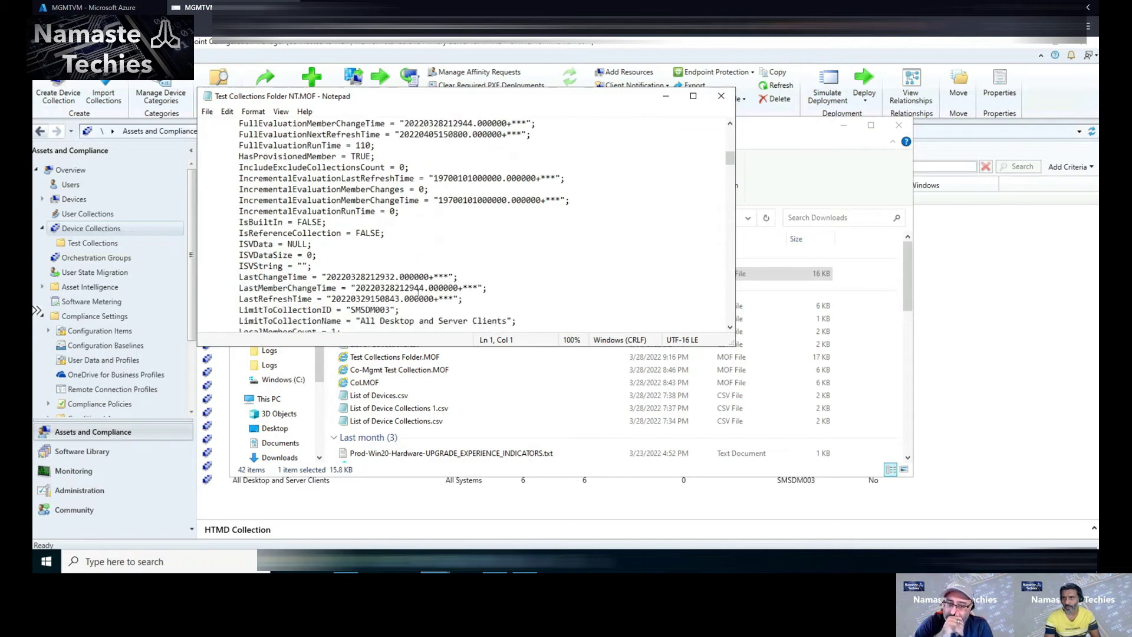
{"action": "scroll", "coordinate": [315, 228], "scroll_direction": "up", "scroll_amount": 2}
{"action": "left_click_drag", "start_coordinate": [239, 200], "coordinate": [387, 207]}
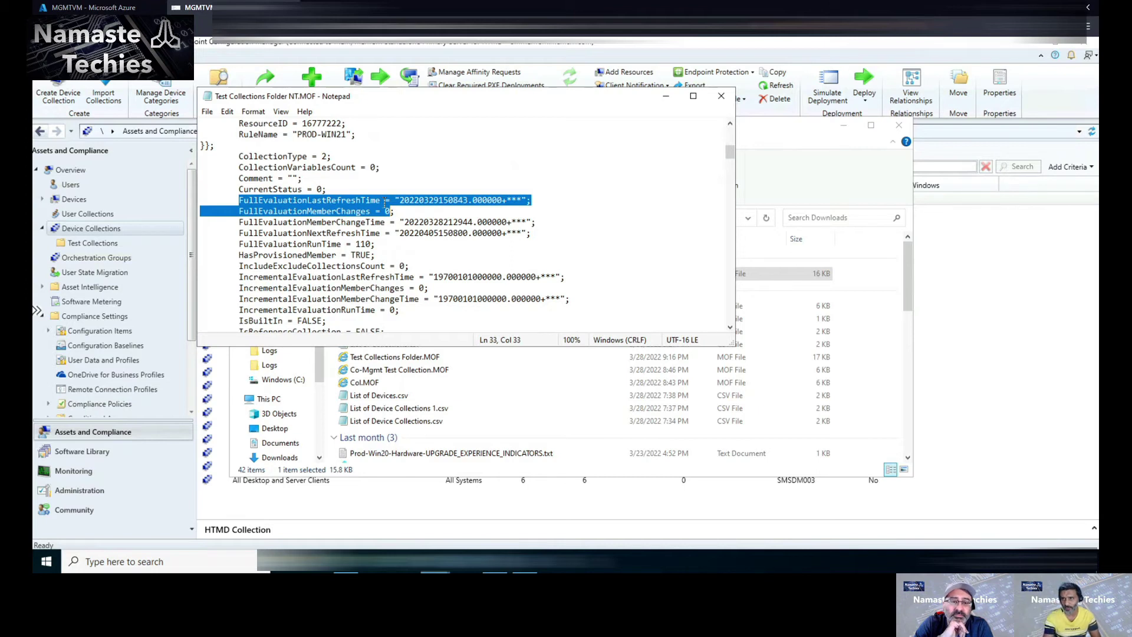
{"action": "scroll", "coordinate": [402, 293], "scroll_direction": "down", "scroll_amount": 5}
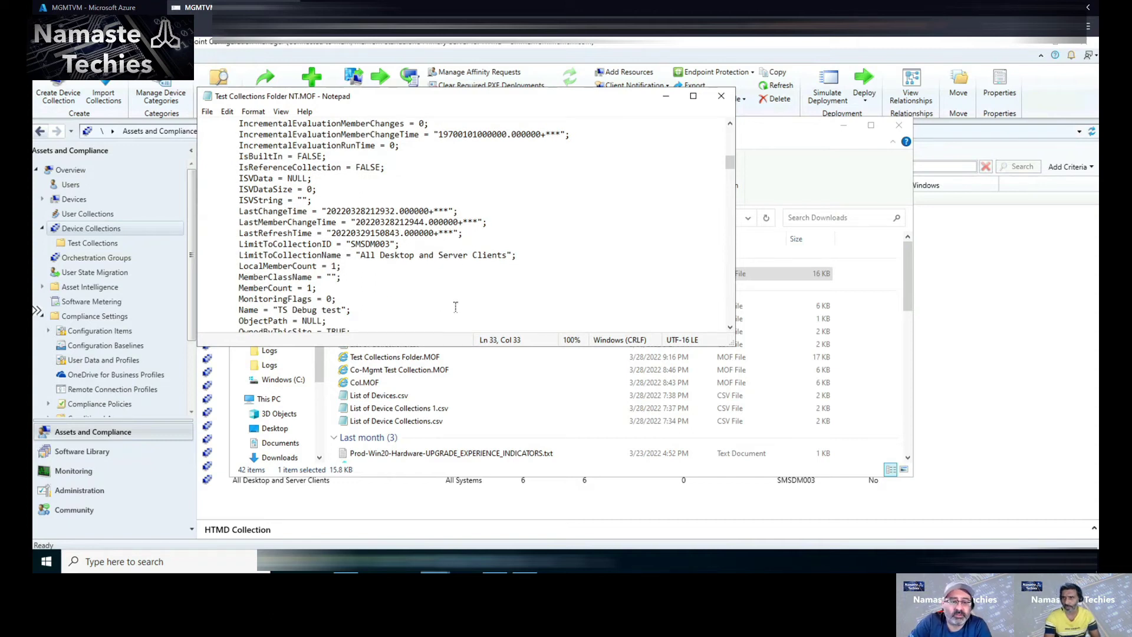
{"action": "left_click", "coordinate": [721, 96]}
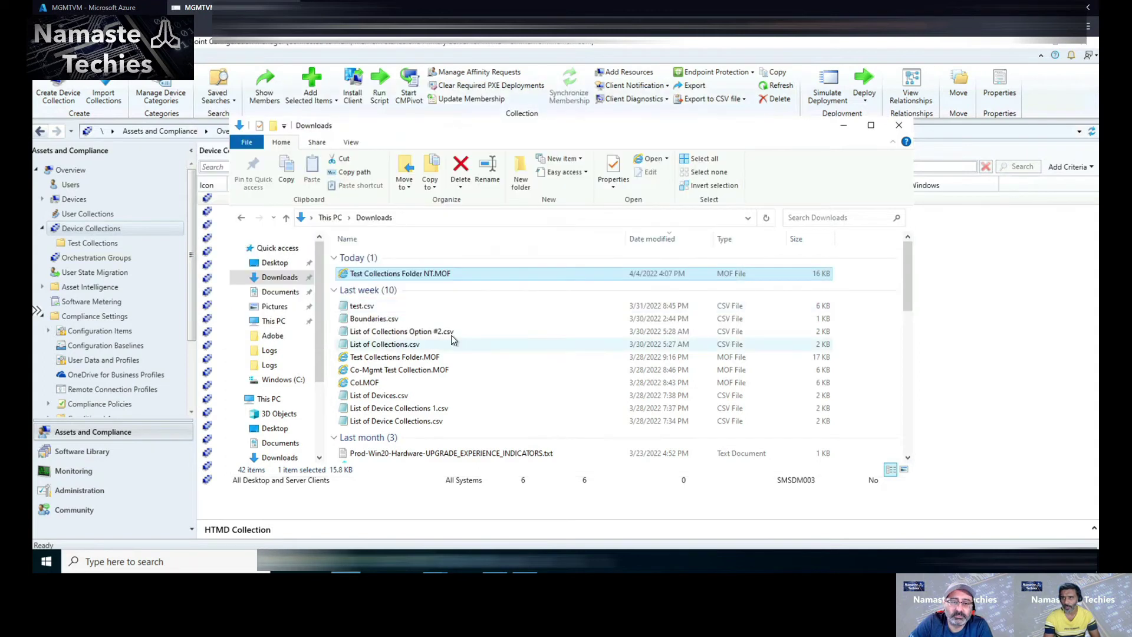
{"action": "left_click", "coordinate": [843, 125]}
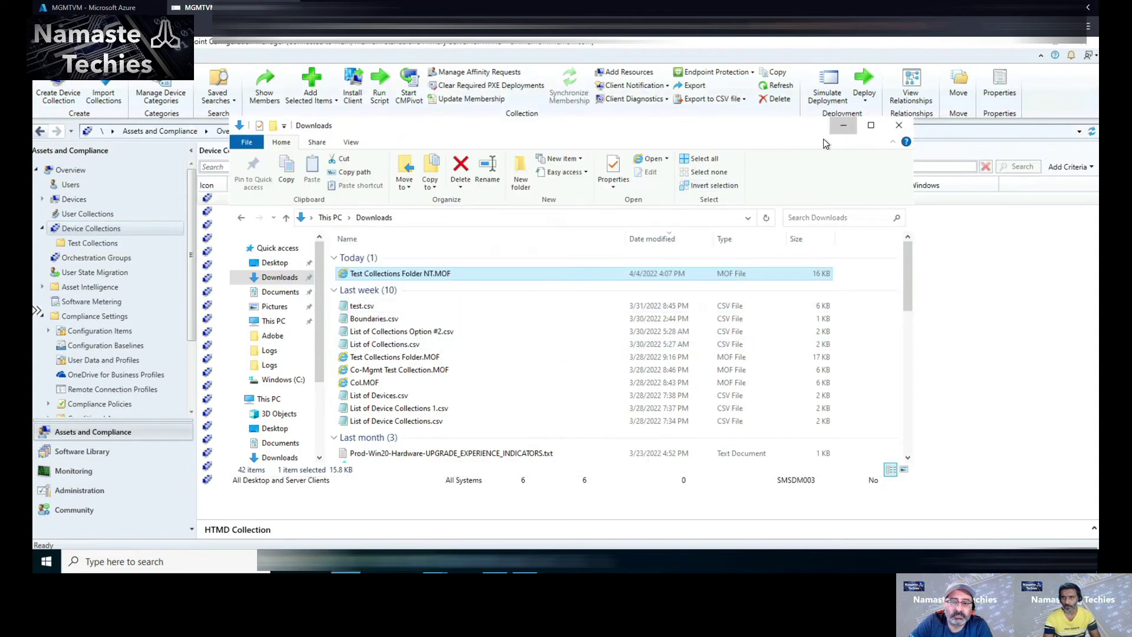
Check whether importing collections is offered for Device Collections and for the Test Collections folder.
{"action": "right_click", "coordinate": [109, 229]}
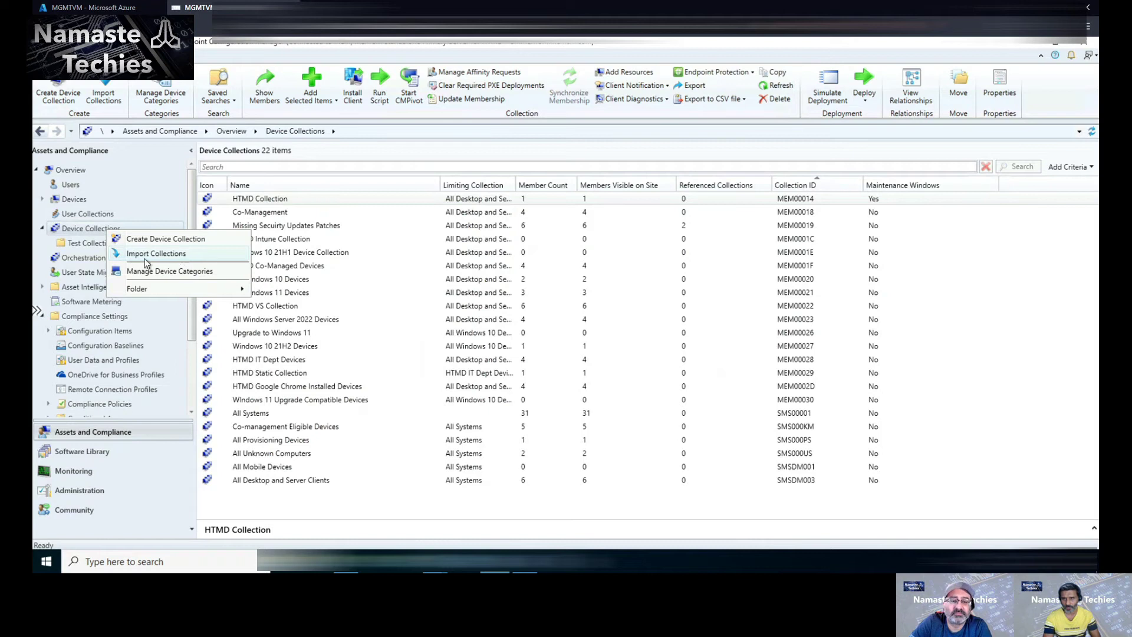
{"action": "left_click", "coordinate": [94, 246]}
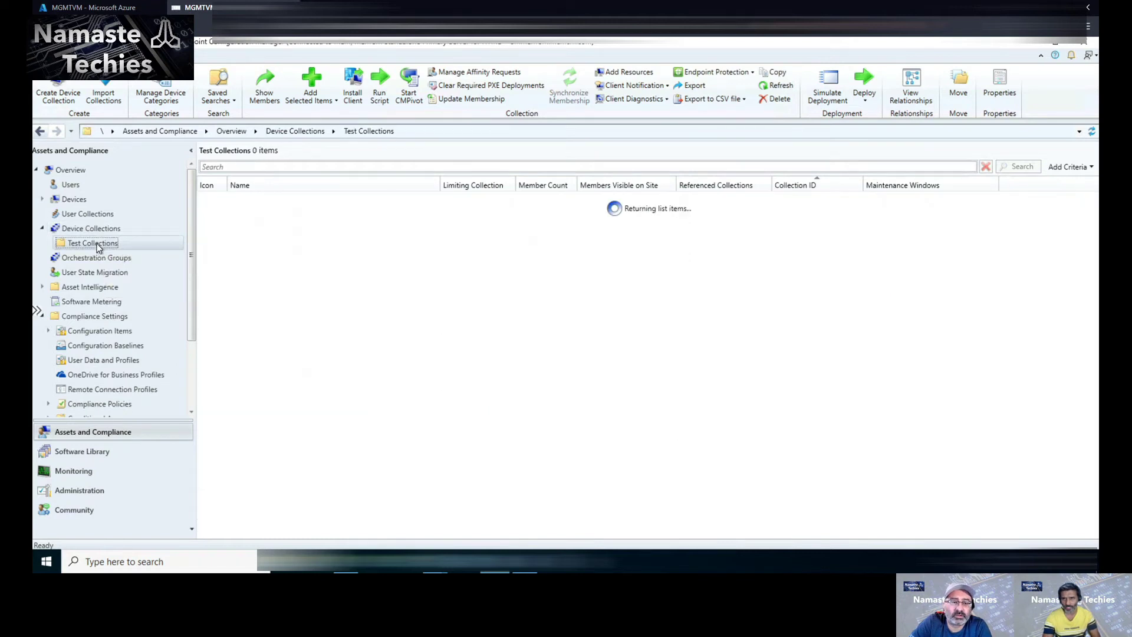
{"action": "right_click", "coordinate": [99, 247]}
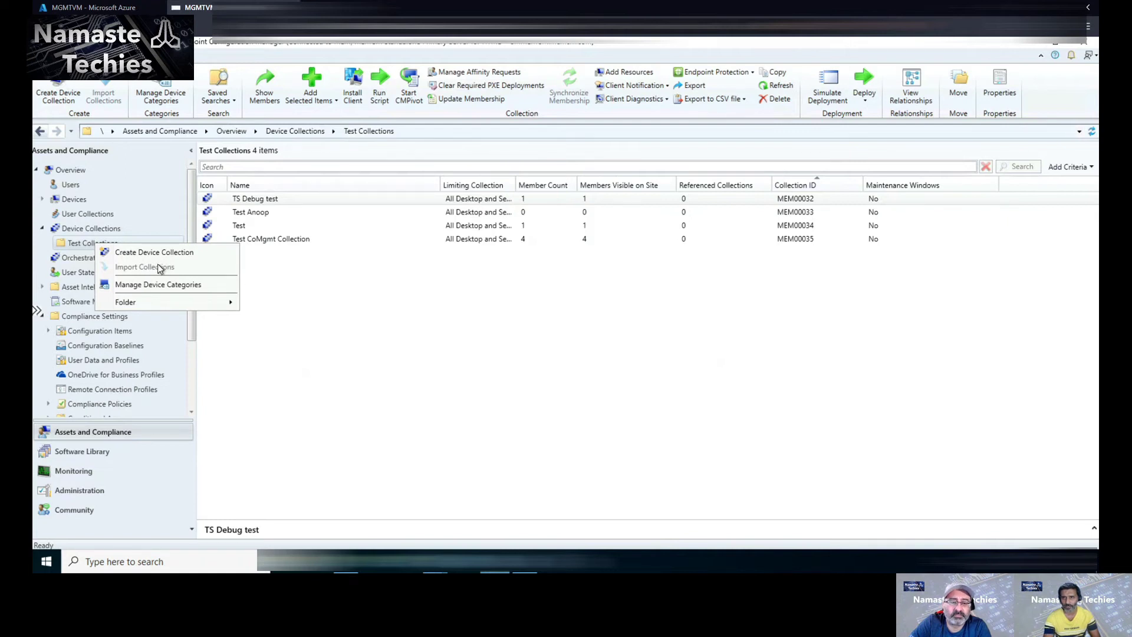
Start the Import Collections Wizard at the Device Collections root and choose Test Collections Folder NT.MOF from Downloads as the source.
{"action": "left_click", "coordinate": [100, 229]}
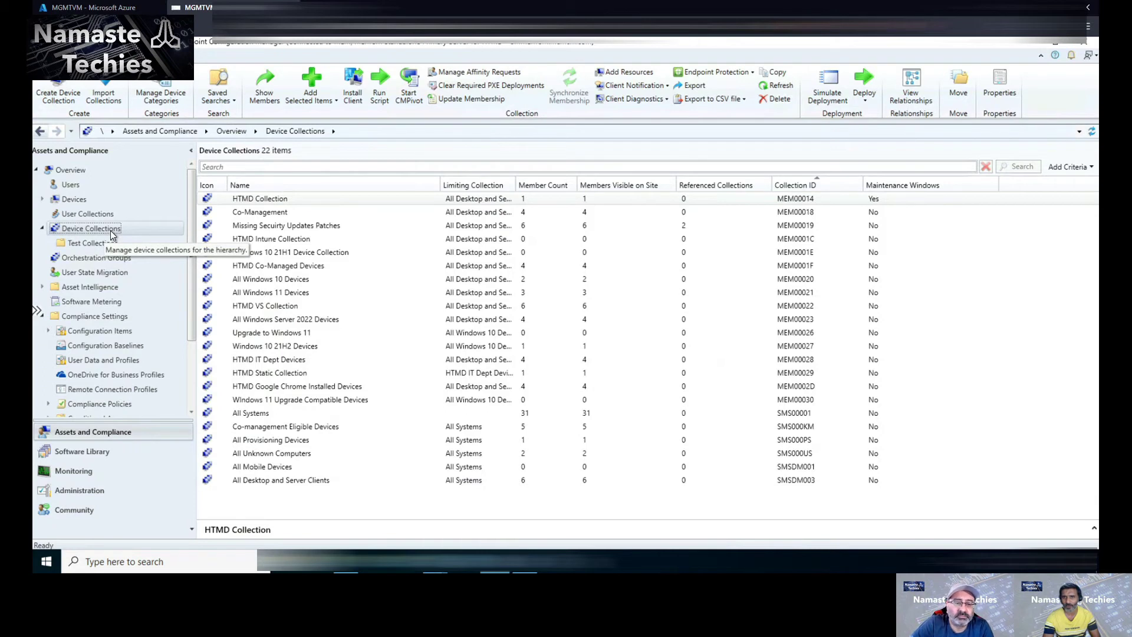
{"action": "right_click", "coordinate": [111, 230]}
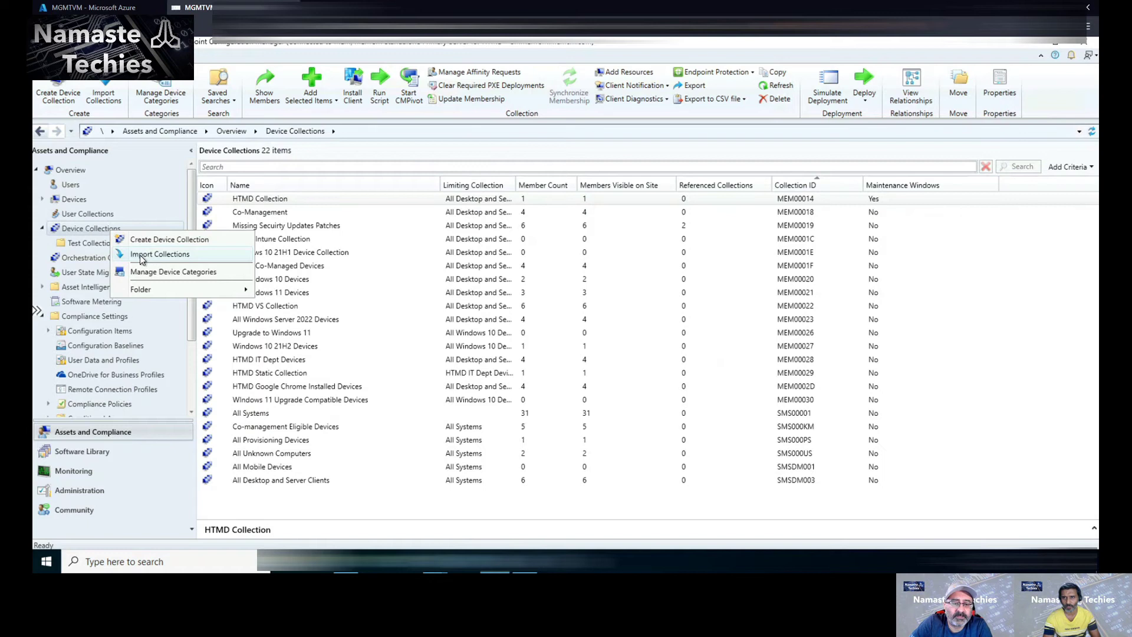
{"action": "left_click", "coordinate": [141, 255]}
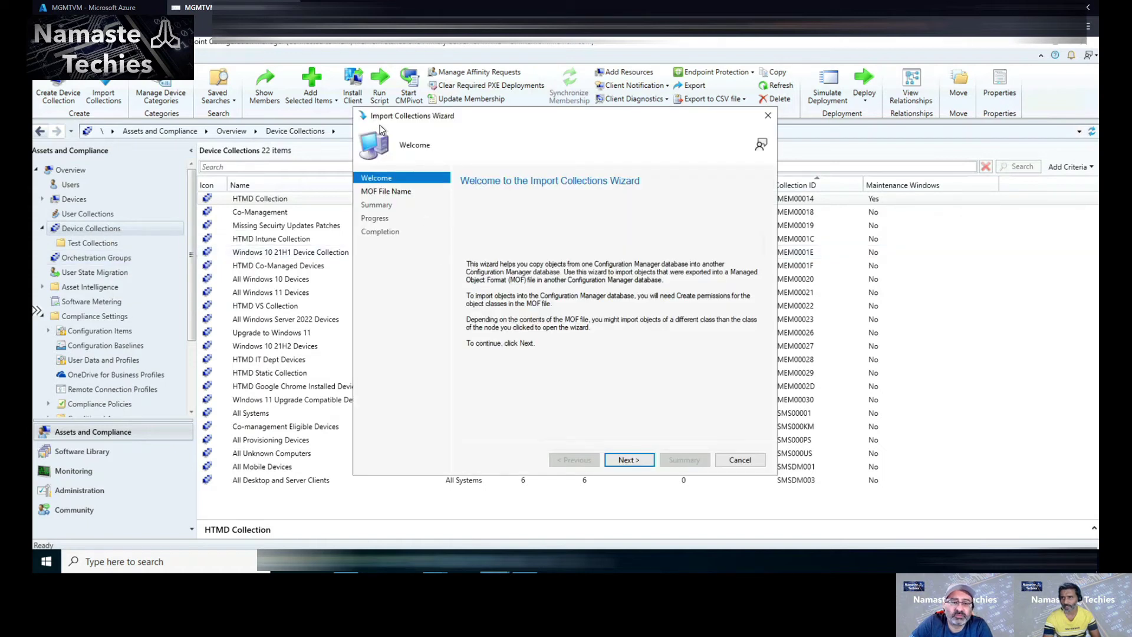
{"action": "left_click", "coordinate": [638, 460]}
{"action": "left_click", "coordinate": [733, 343]}
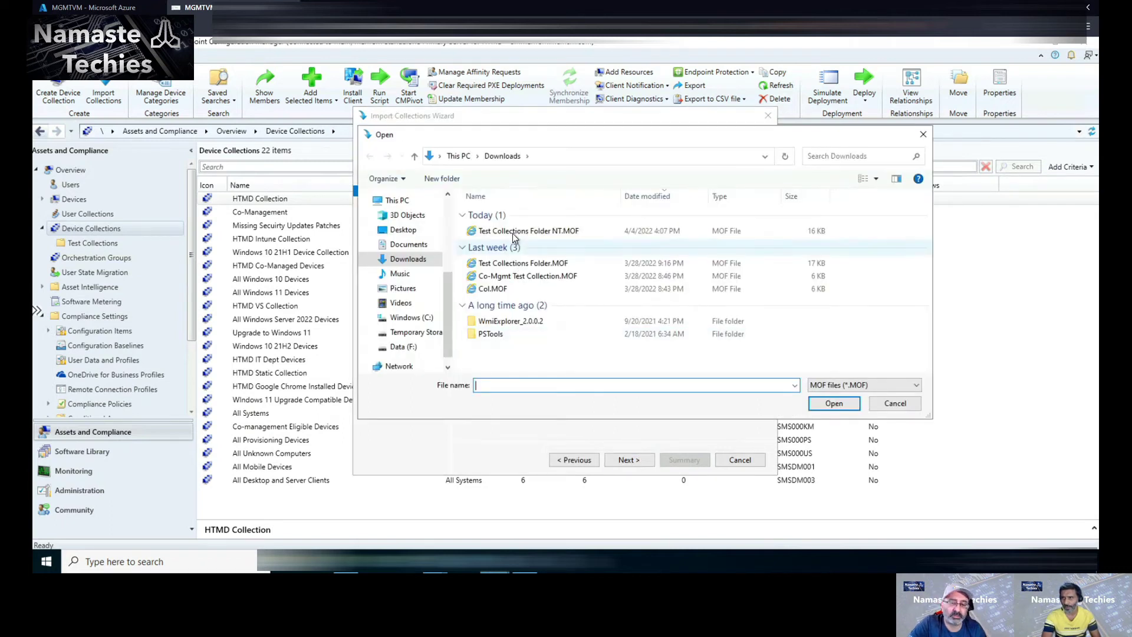
{"action": "left_click", "coordinate": [513, 232]}
{"action": "left_click", "coordinate": [848, 404]}
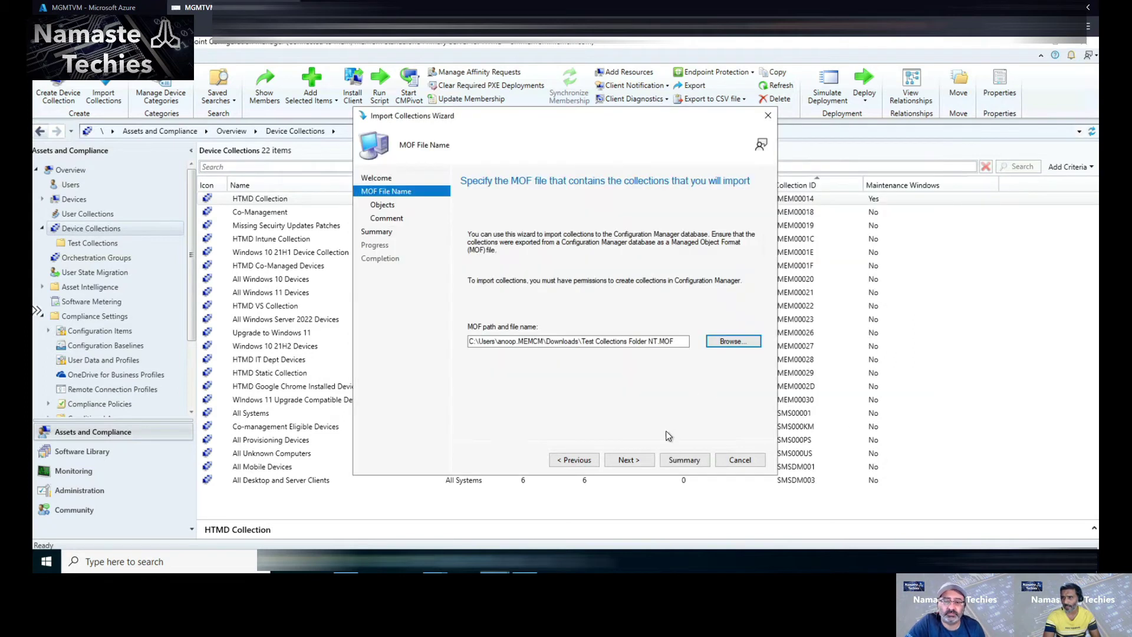
Review the collections, comment and summary for the import, run the import and close the wizard.
{"action": "left_click", "coordinate": [633, 466]}
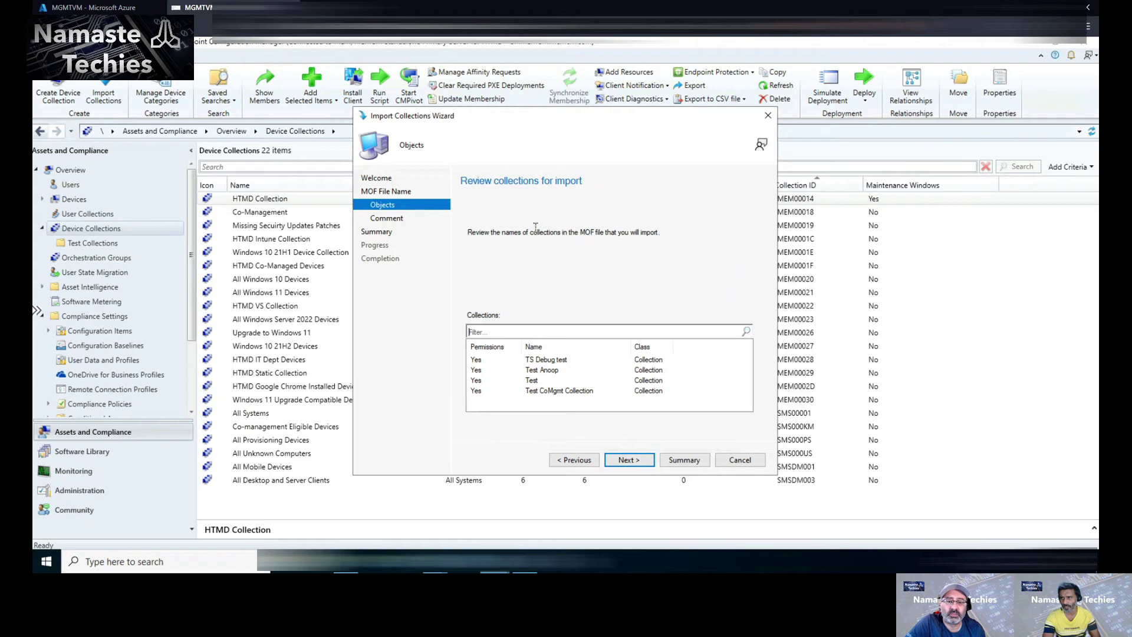
{"action": "left_click", "coordinate": [630, 460]}
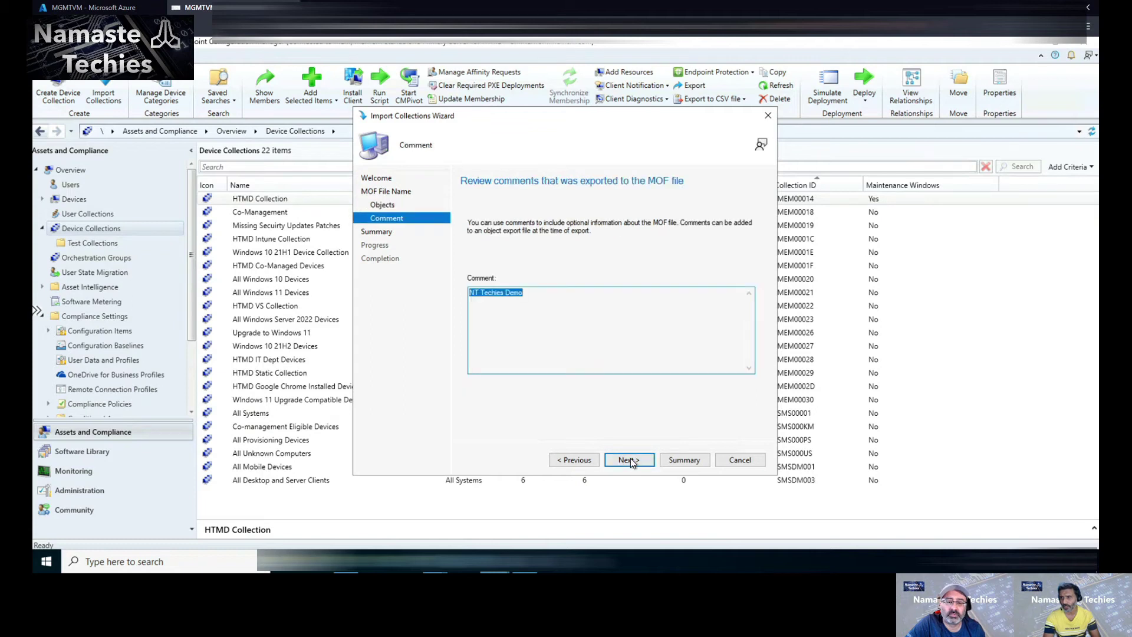
{"action": "left_click", "coordinate": [537, 298]}
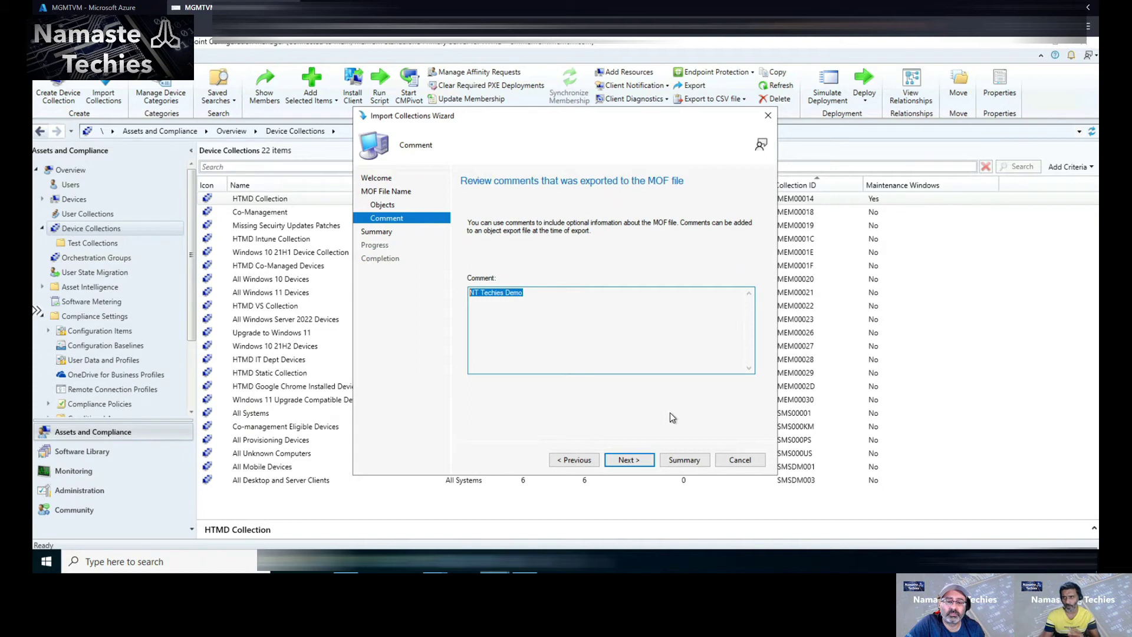
{"action": "left_click", "coordinate": [626, 460]}
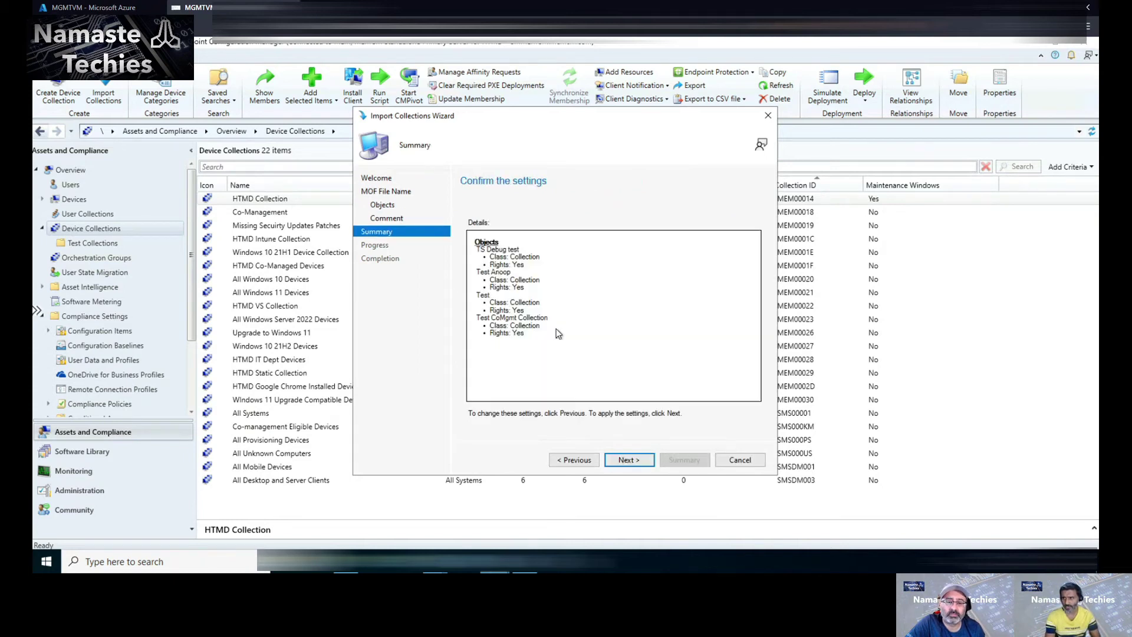
{"action": "left_click", "coordinate": [640, 466]}
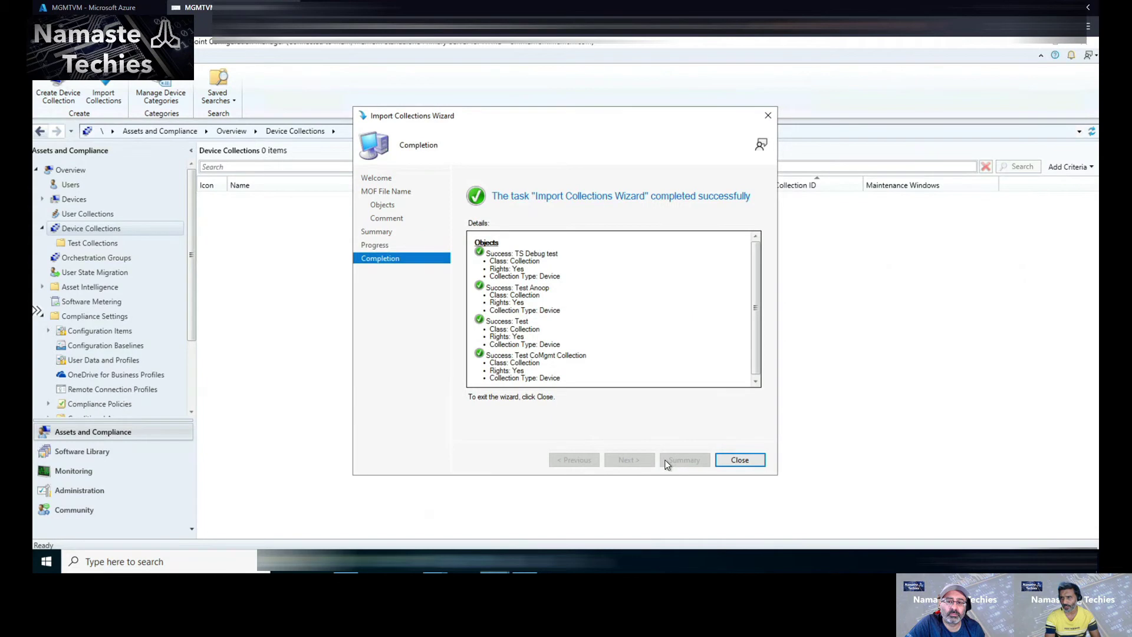
{"action": "left_click", "coordinate": [741, 459]}
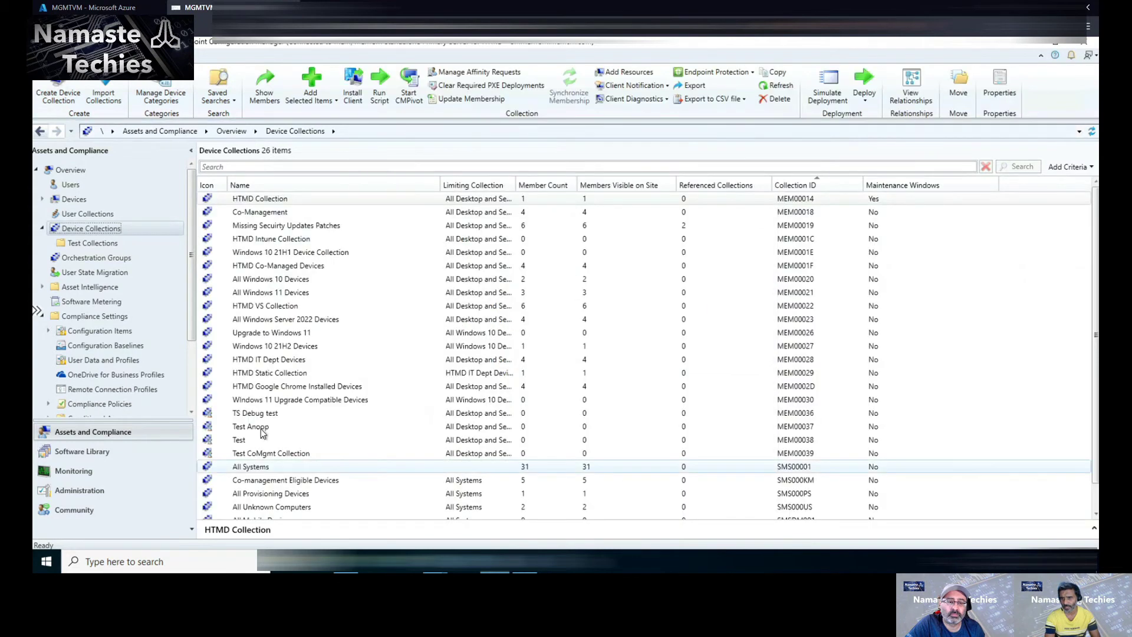
Check the newly imported test collections in the Device Collections list.
{"action": "left_click", "coordinate": [250, 414]}
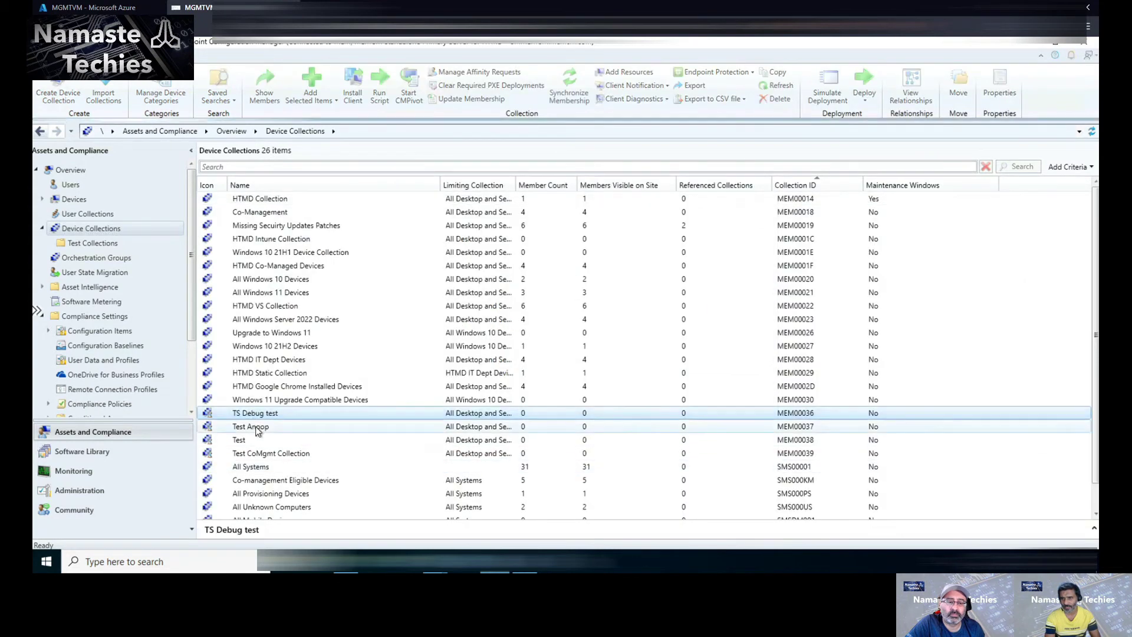
{"action": "left_click", "coordinate": [255, 427]}
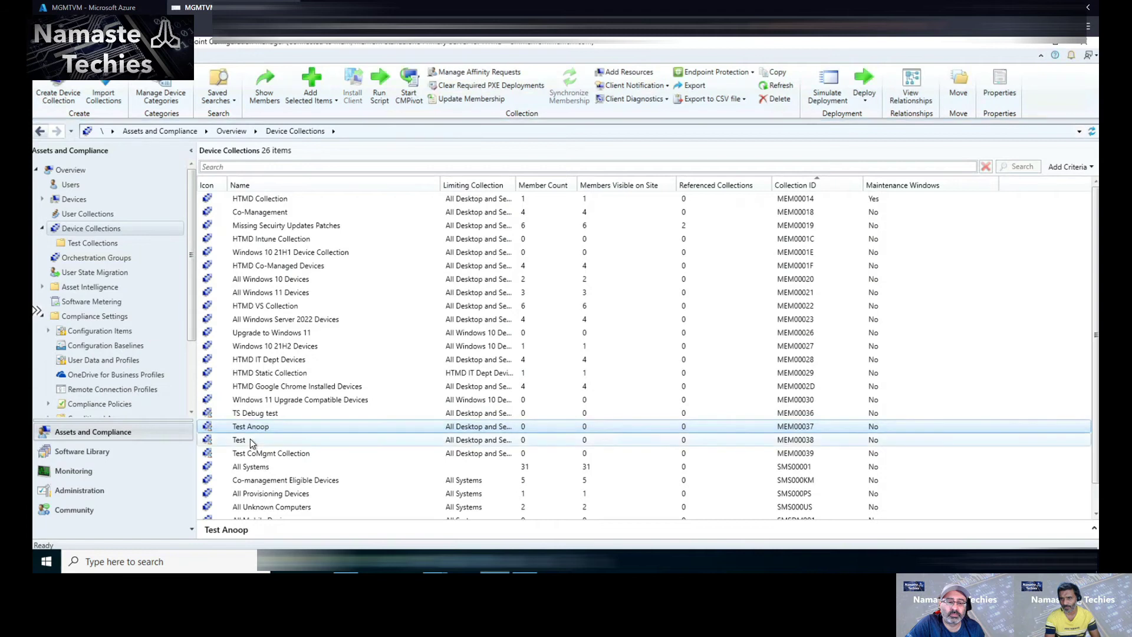
{"action": "left_click", "coordinate": [253, 441]}
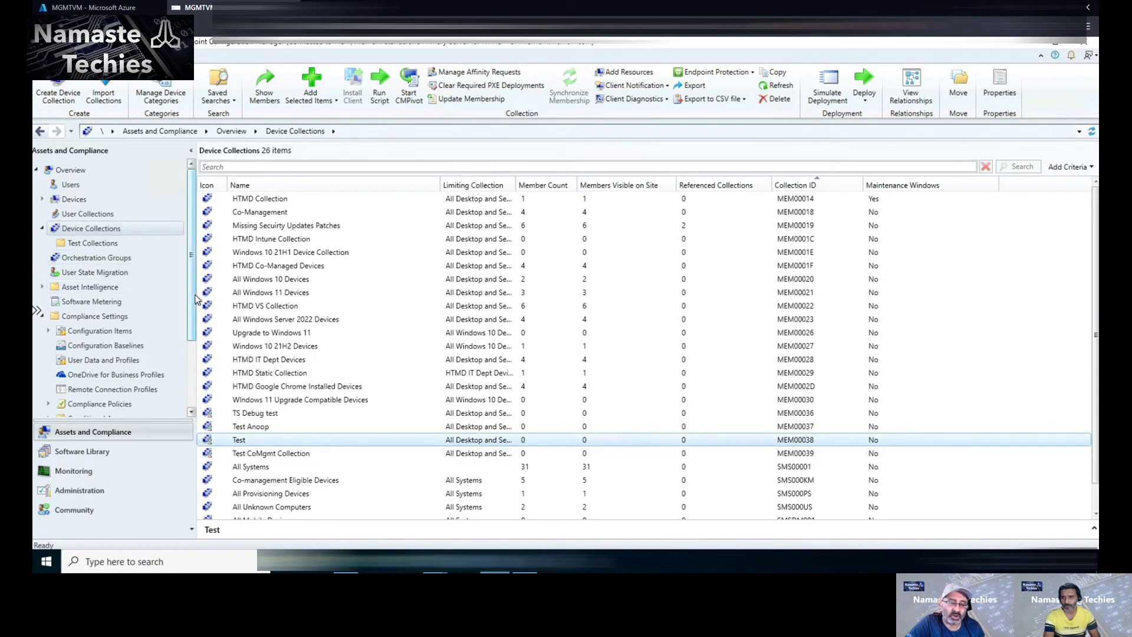
Switch to the Software Library workspace and show the list of applications.
{"action": "scroll", "coordinate": [199, 314], "scroll_direction": "down", "scroll_amount": 2}
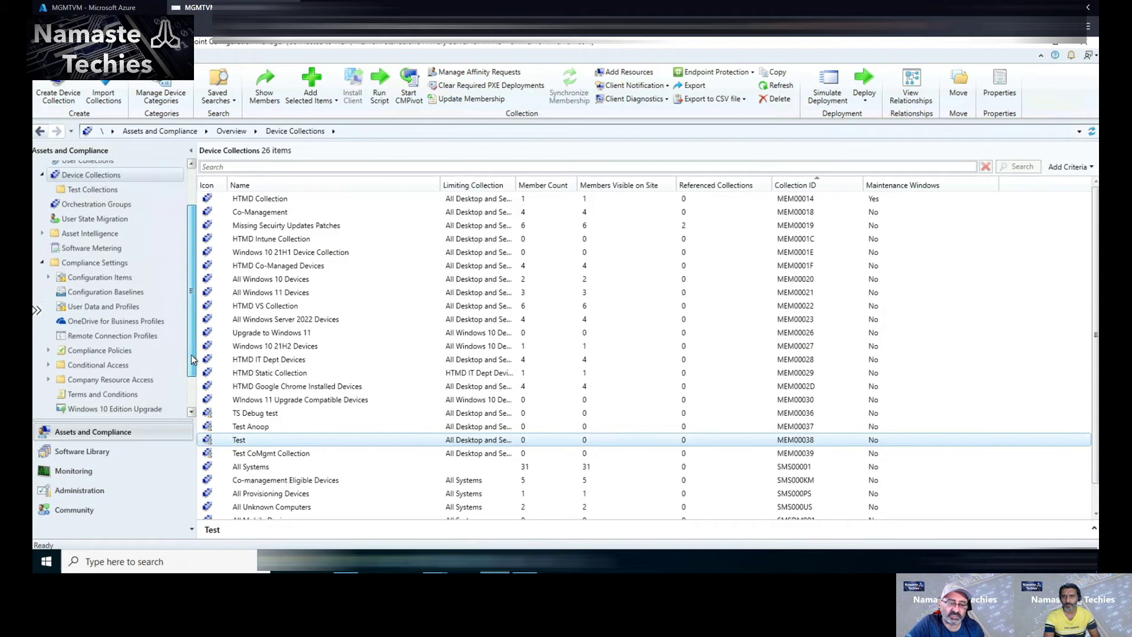
{"action": "left_click", "coordinate": [109, 452]}
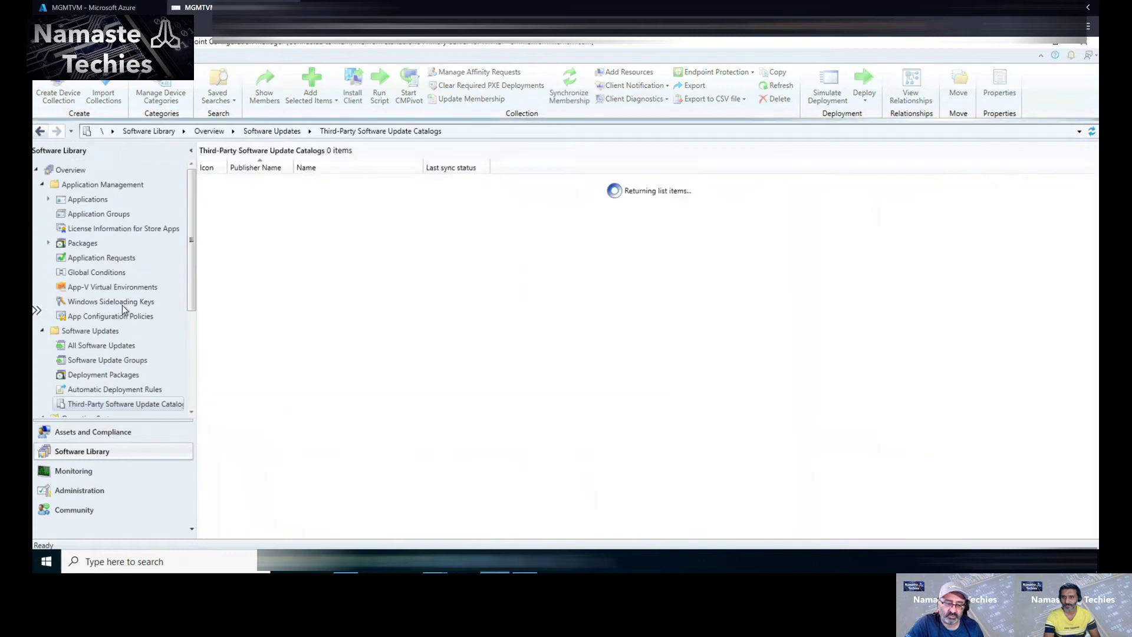
{"action": "left_click", "coordinate": [83, 199]}
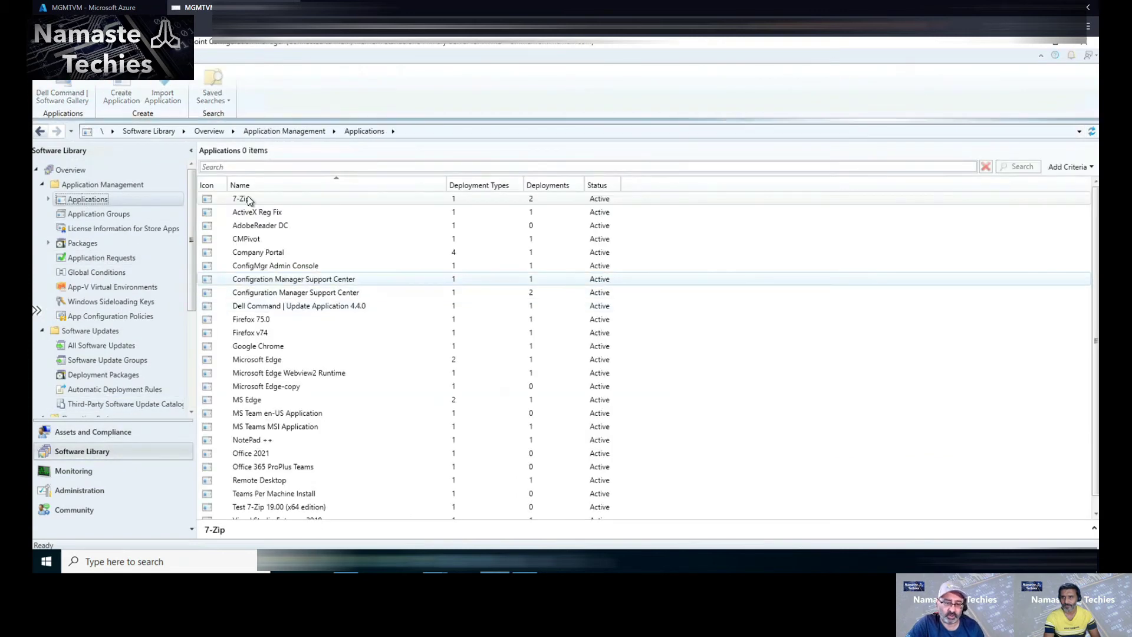
Select the 7-Zip, ActiveX Reg Fix, AdobeReader DC and CMPivot applications and start the Export Application Wizard for them.
{"action": "left_click", "coordinate": [252, 202]}
{"action": "right_click", "coordinate": [252, 202]}
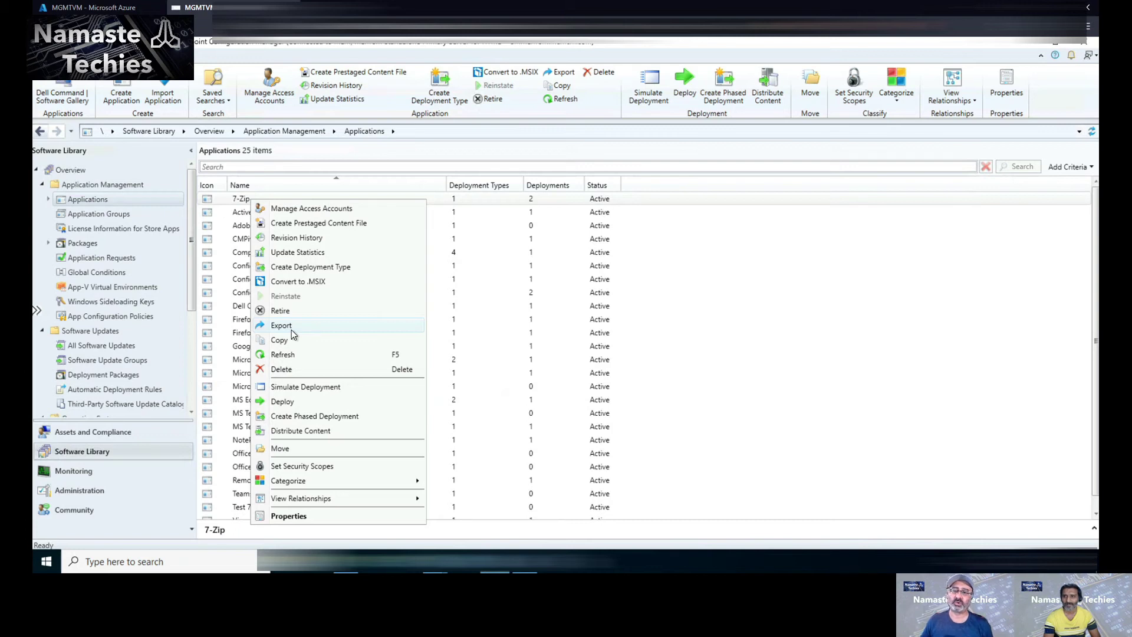
{"action": "left_click", "coordinate": [241, 201]}
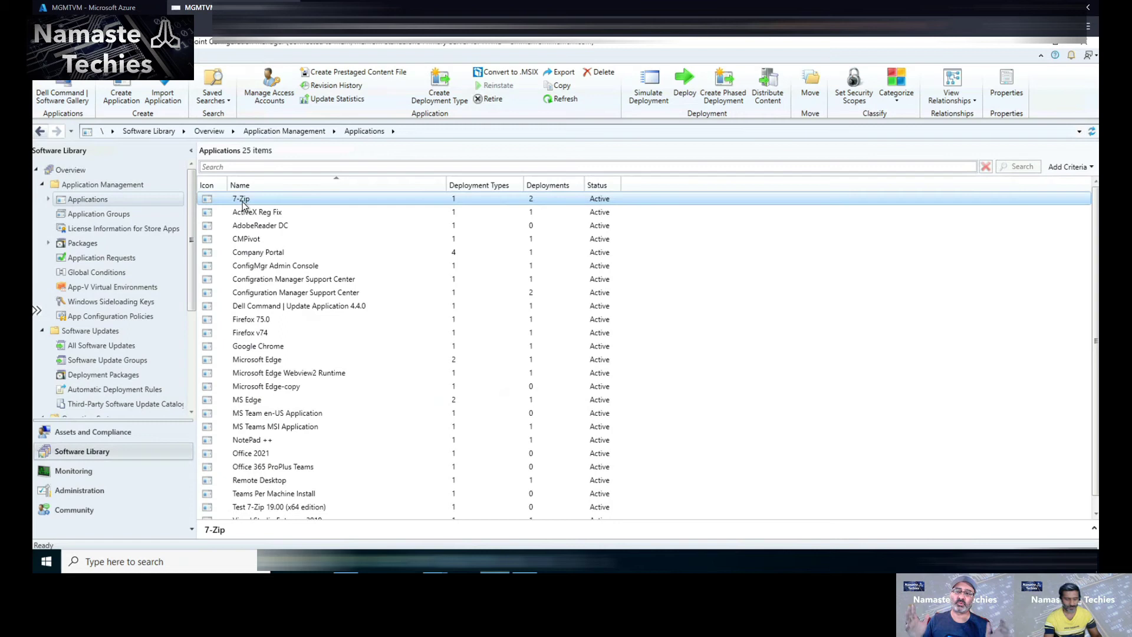
{"action": "key", "text": "shift+Down"}
{"action": "key", "text": "shift+Down"}
{"action": "key", "text": "shift+Down"}
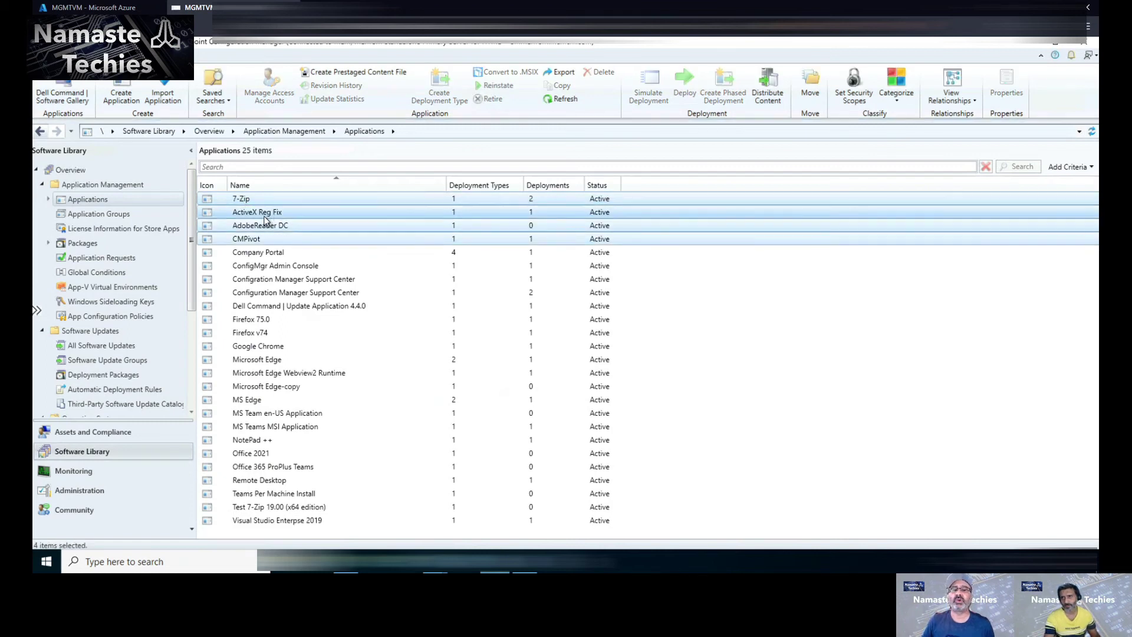
{"action": "right_click", "coordinate": [263, 216]}
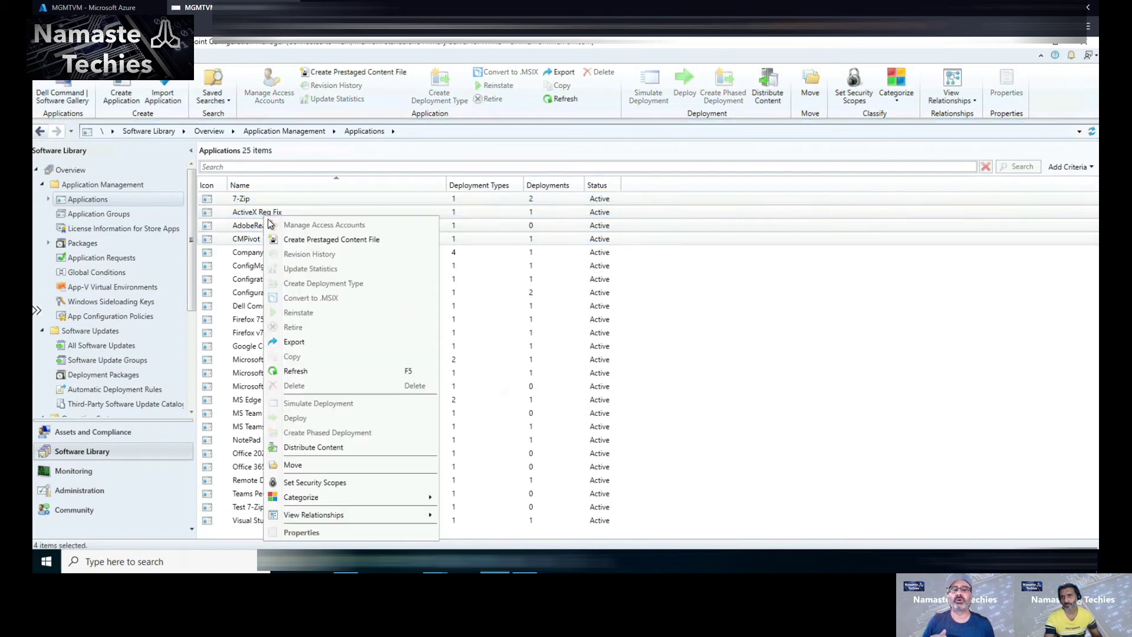
{"action": "left_click", "coordinate": [312, 346]}
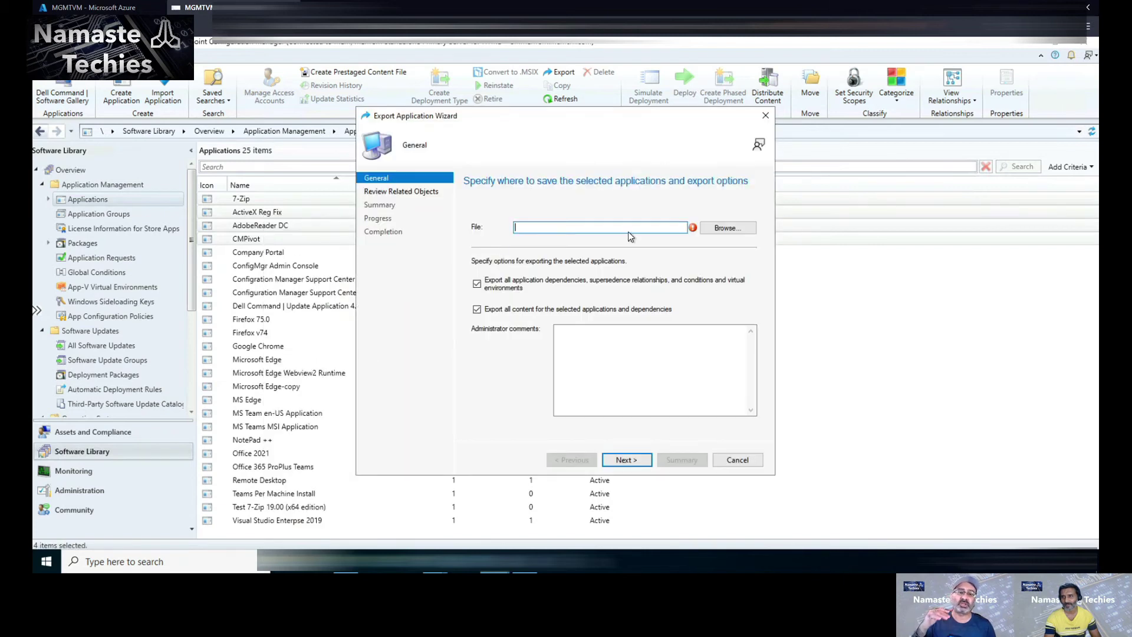
Set the export destination to a zip file named App Group in the Downloads folder.
{"action": "left_click", "coordinate": [721, 229]}
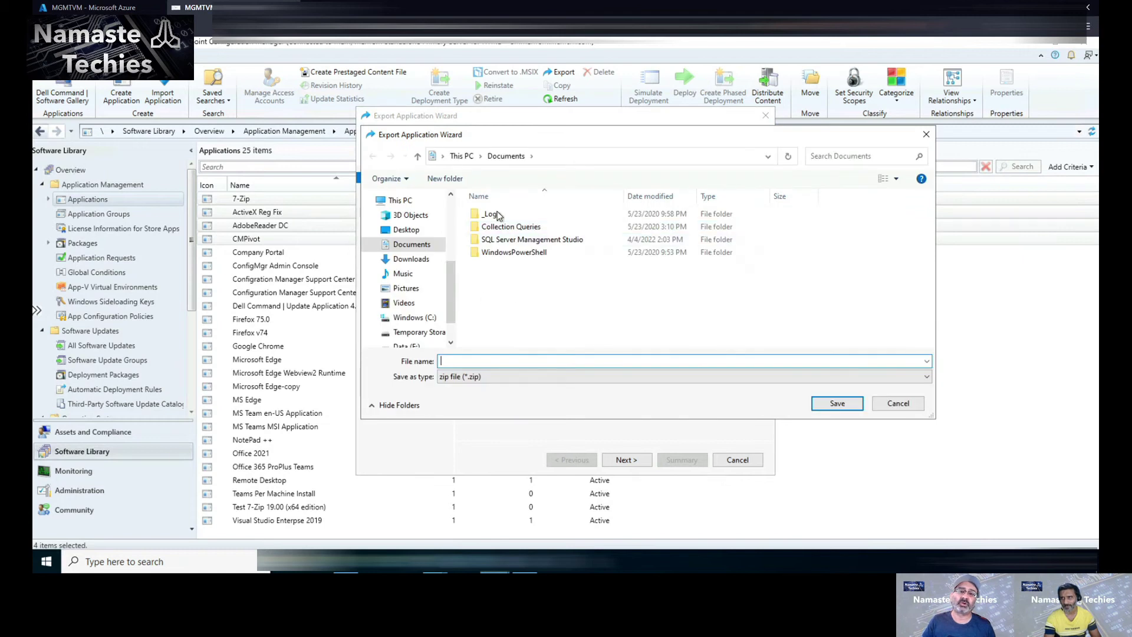
{"action": "left_click", "coordinate": [411, 259]}
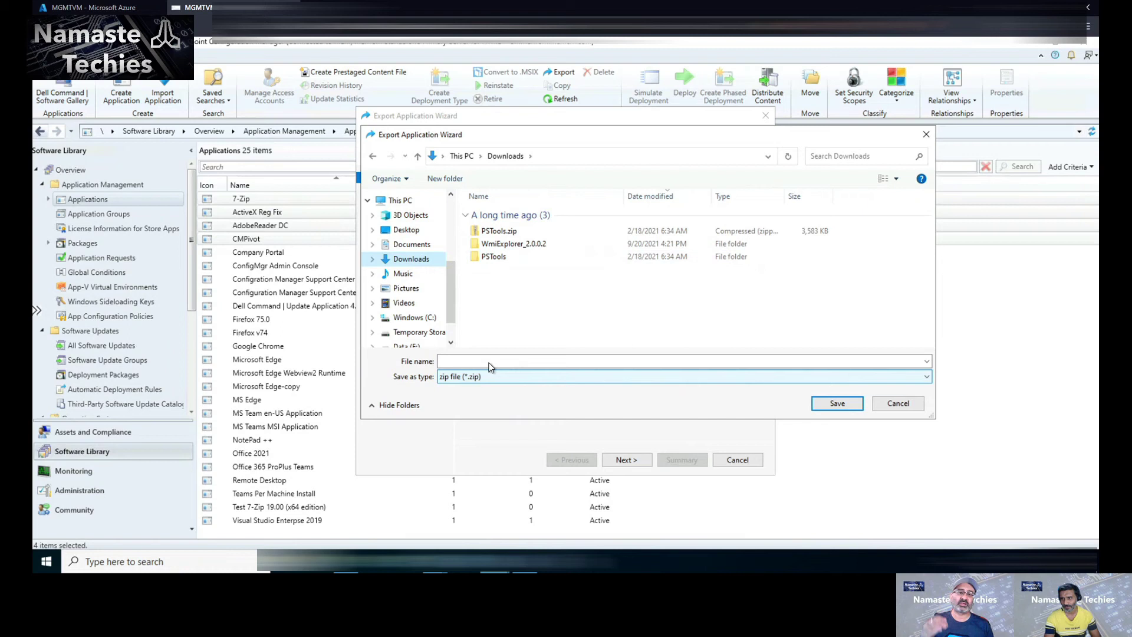
{"action": "left_click", "coordinate": [480, 378]}
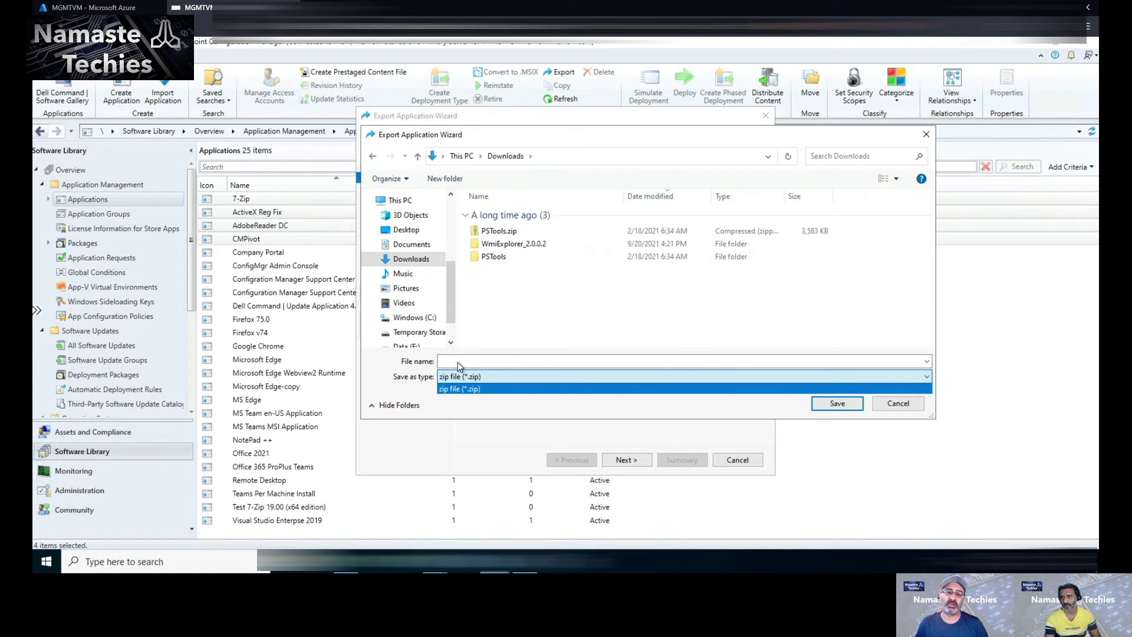
{"action": "left_click", "coordinate": [458, 362]}
{"action": "left_click", "coordinate": [469, 362]}
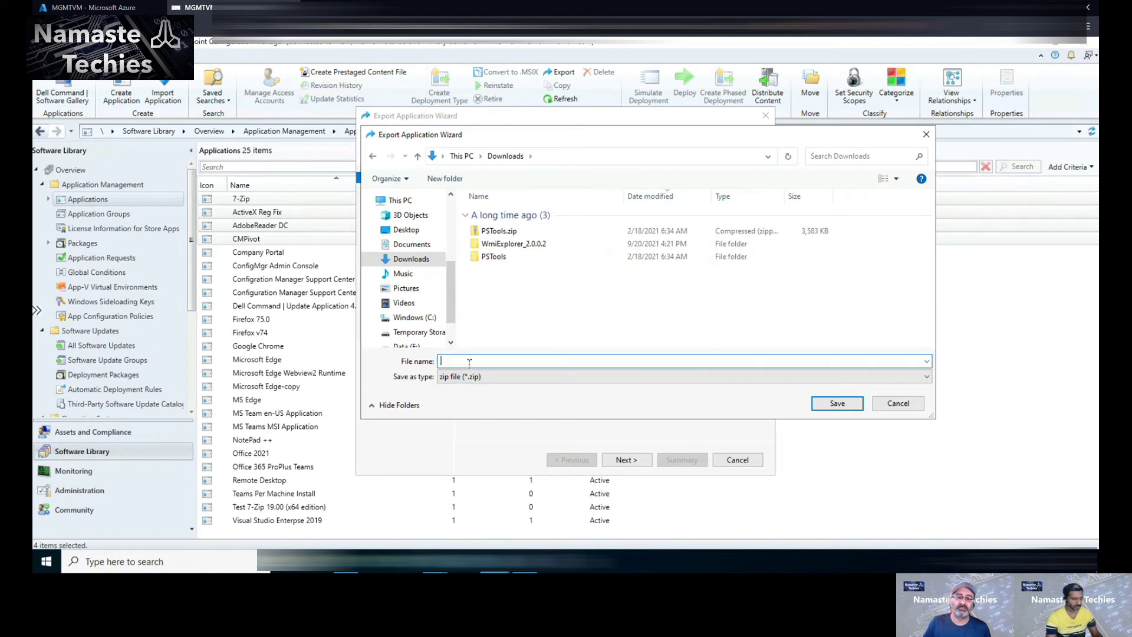
{"action": "type", "text": "App Group"}
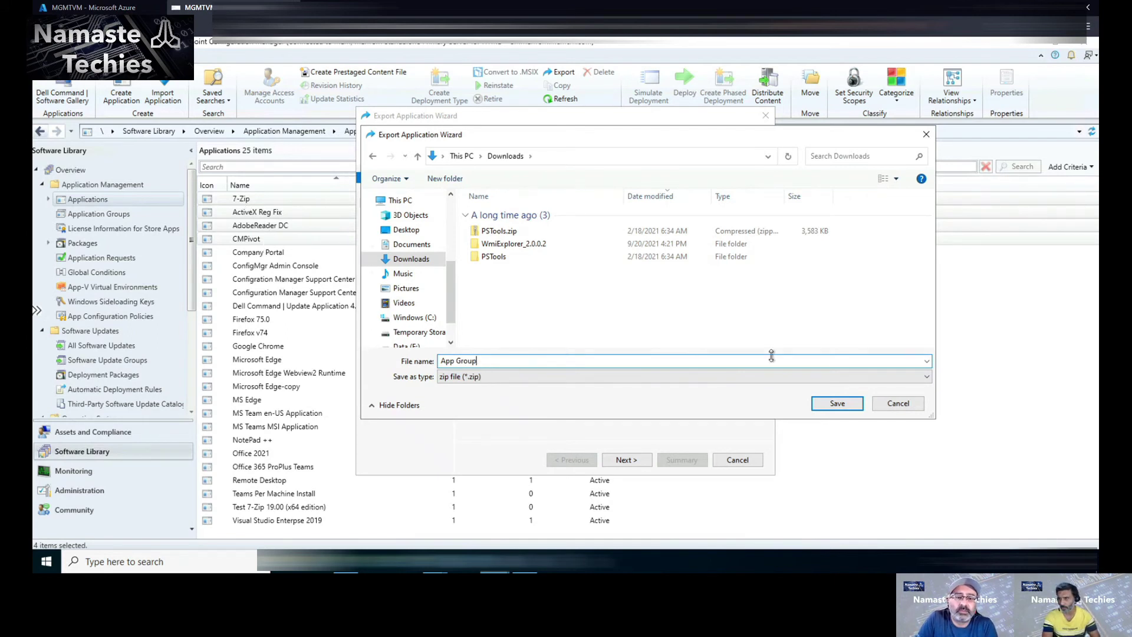
{"action": "left_click", "coordinate": [847, 405]}
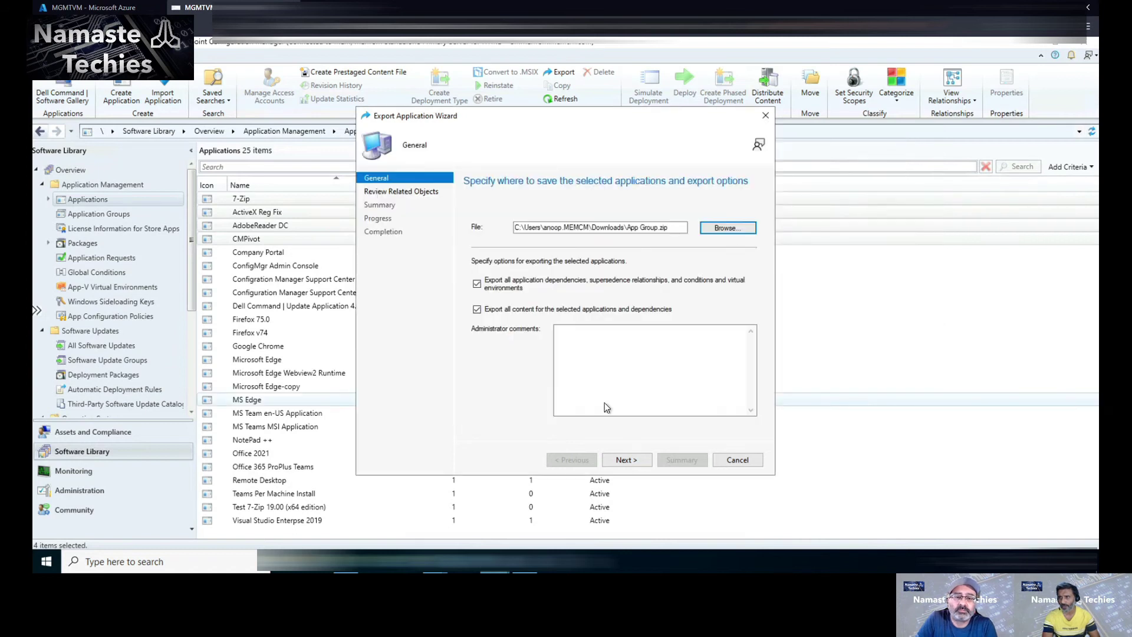
Check the export path and options, review the related objects and try to run the application export.
{"action": "left_click_drag", "start_coordinate": [670, 228], "coordinate": [629, 228]}
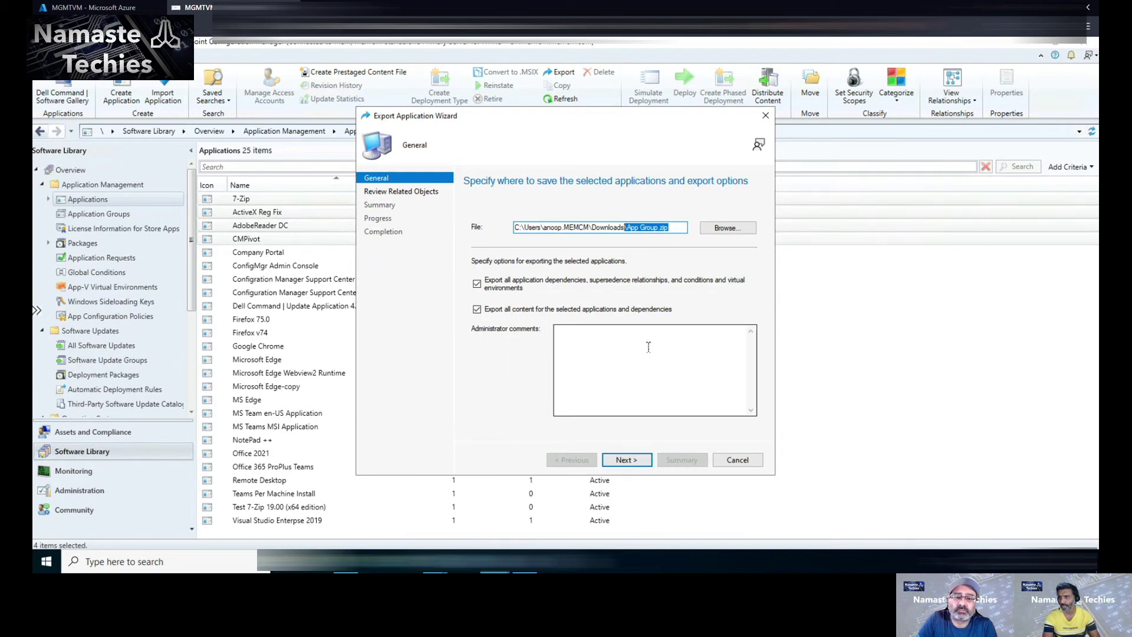
{"action": "left_click", "coordinate": [631, 458]}
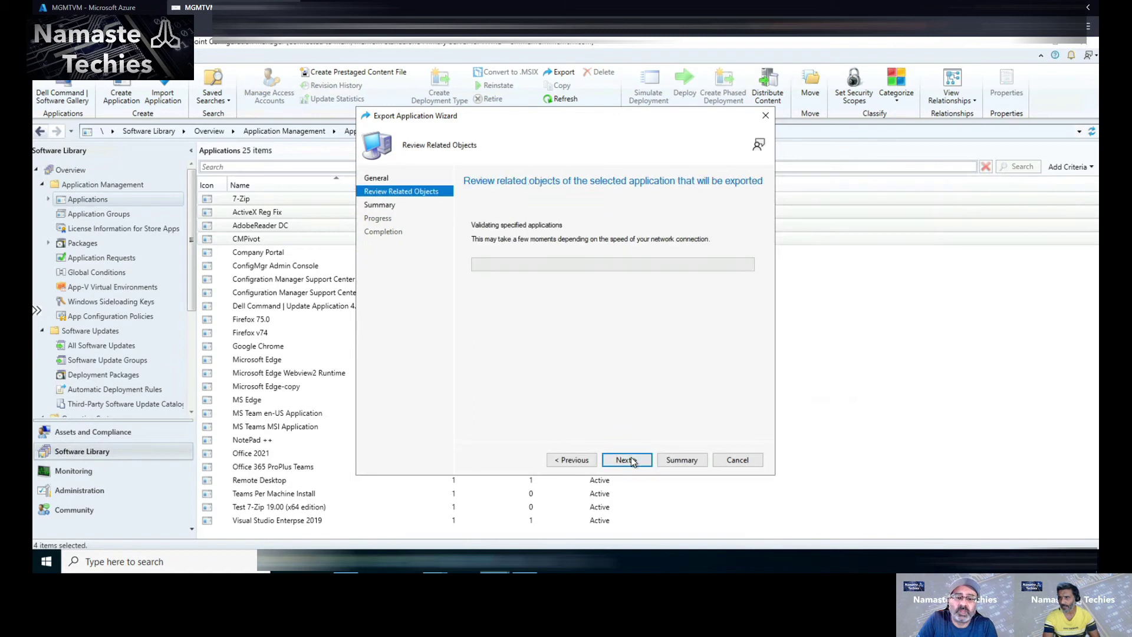
{"action": "left_click", "coordinate": [571, 460]}
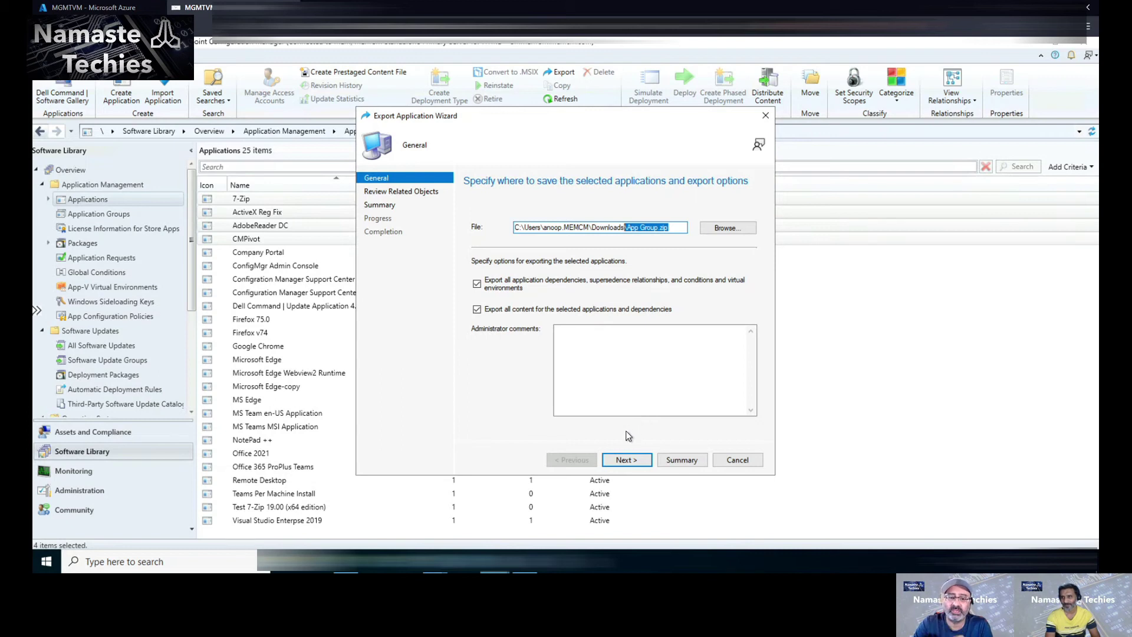
{"action": "left_click", "coordinate": [629, 409]}
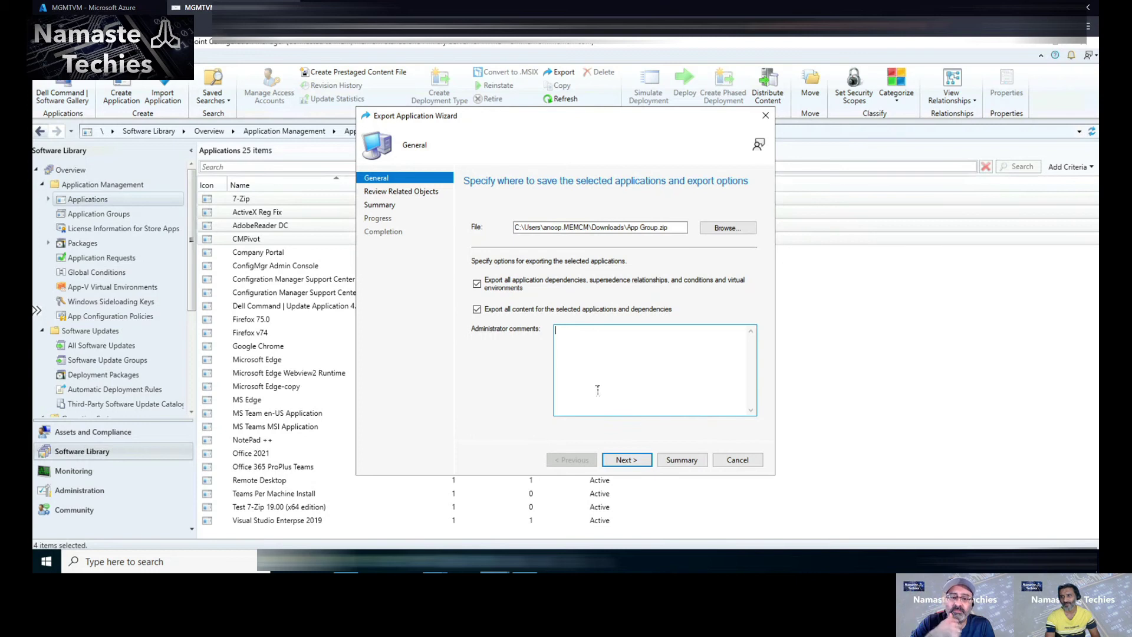
{"action": "left_click", "coordinate": [625, 460]}
{"action": "left_click", "coordinate": [626, 460]}
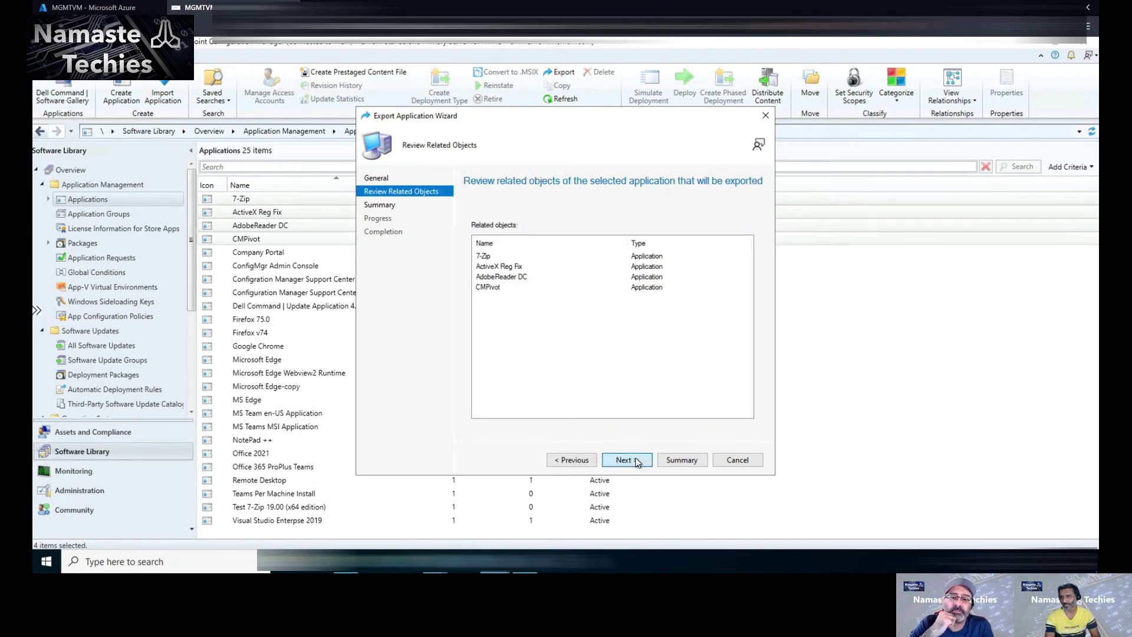
{"action": "left_click", "coordinate": [637, 461]}
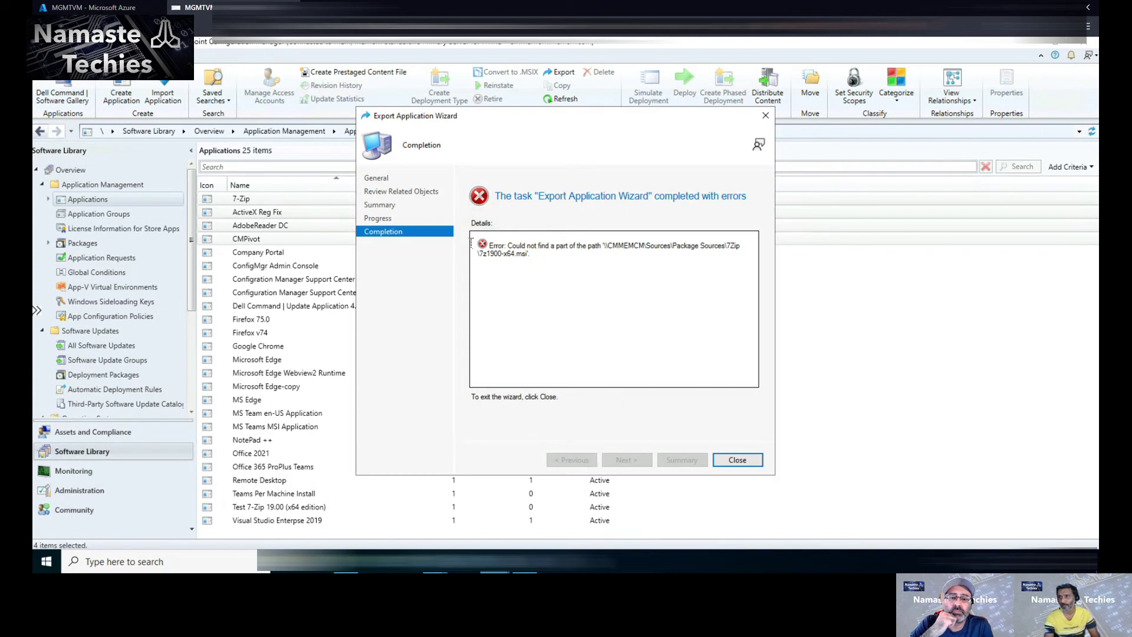
Examine the details on the export wizard's completion page and close the wizard.
{"action": "left_click_drag", "start_coordinate": [471, 242], "coordinate": [542, 258]}
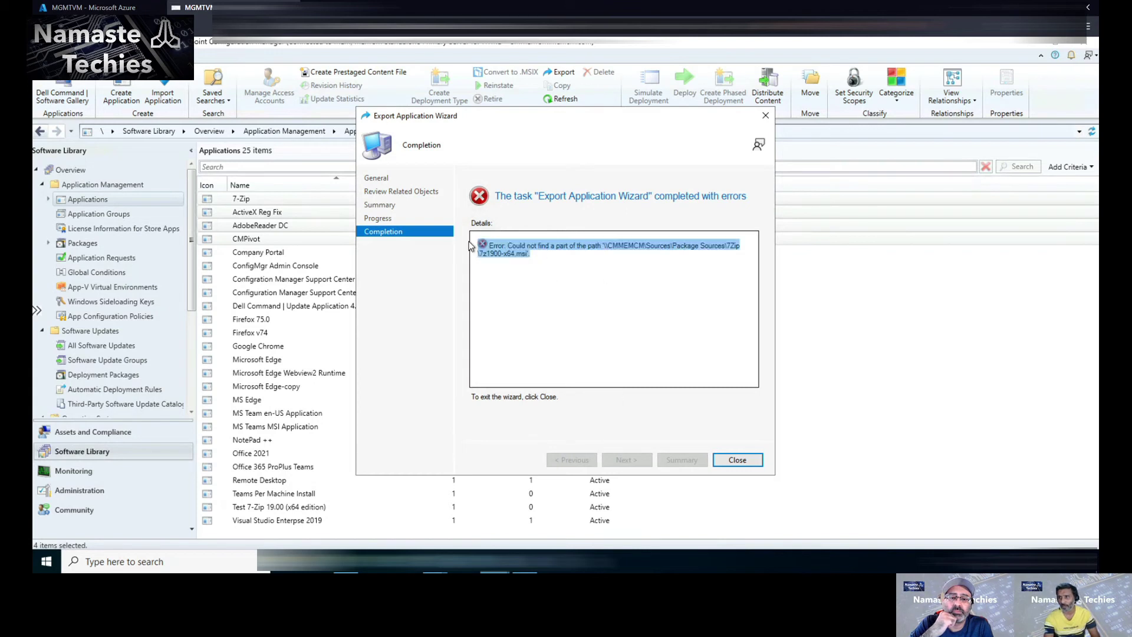
{"action": "left_click", "coordinate": [543, 259]}
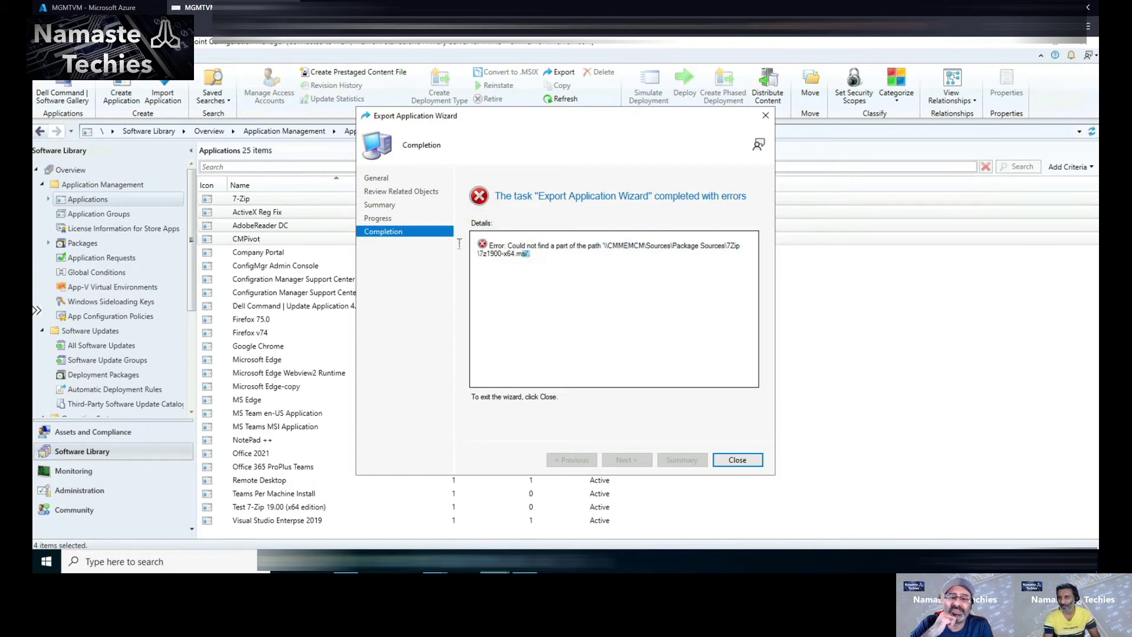
{"action": "left_click_drag", "start_coordinate": [460, 240], "coordinate": [456, 255]}
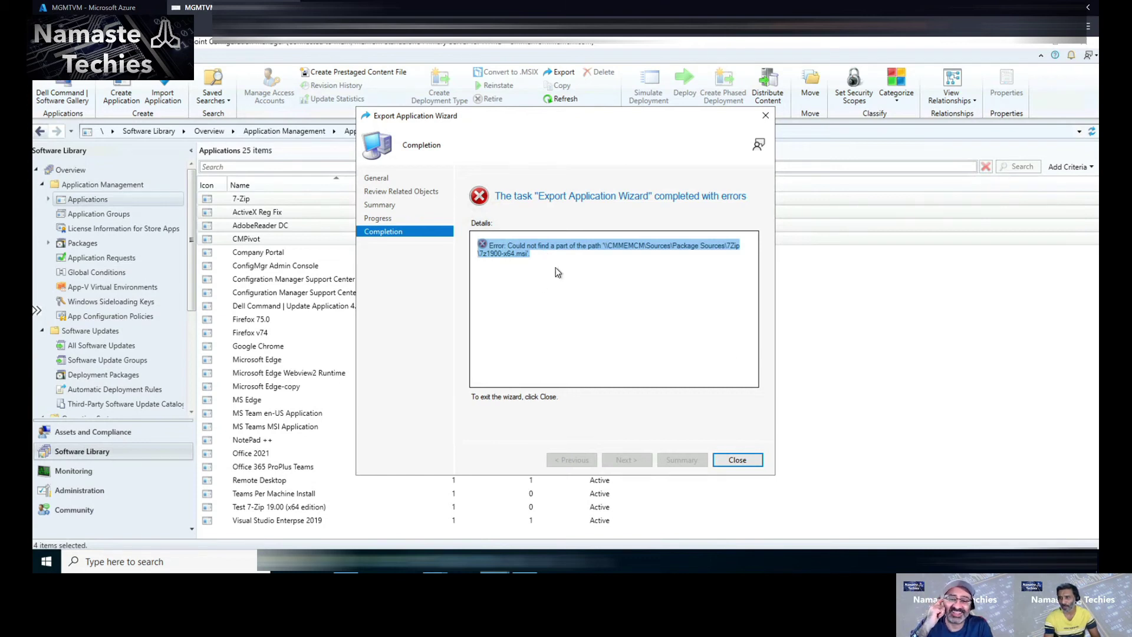
{"action": "left_click", "coordinate": [738, 460]}
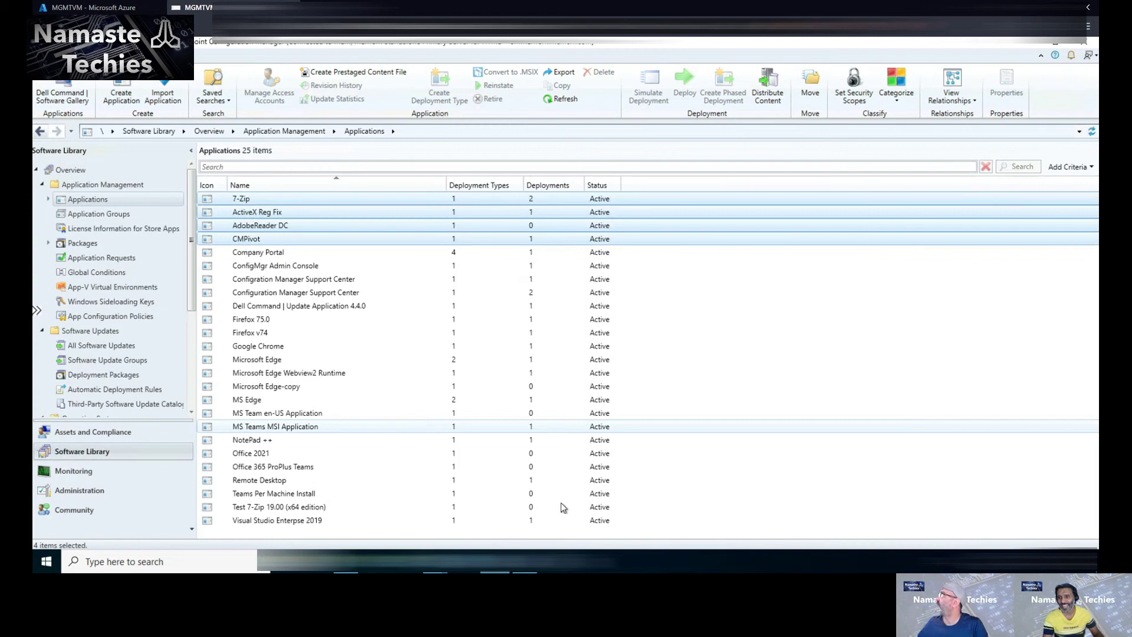
Replace the collection list in the untitled Notepad document with the copied rows of the four selected applications.
{"action": "left_click", "coordinate": [436, 571]}
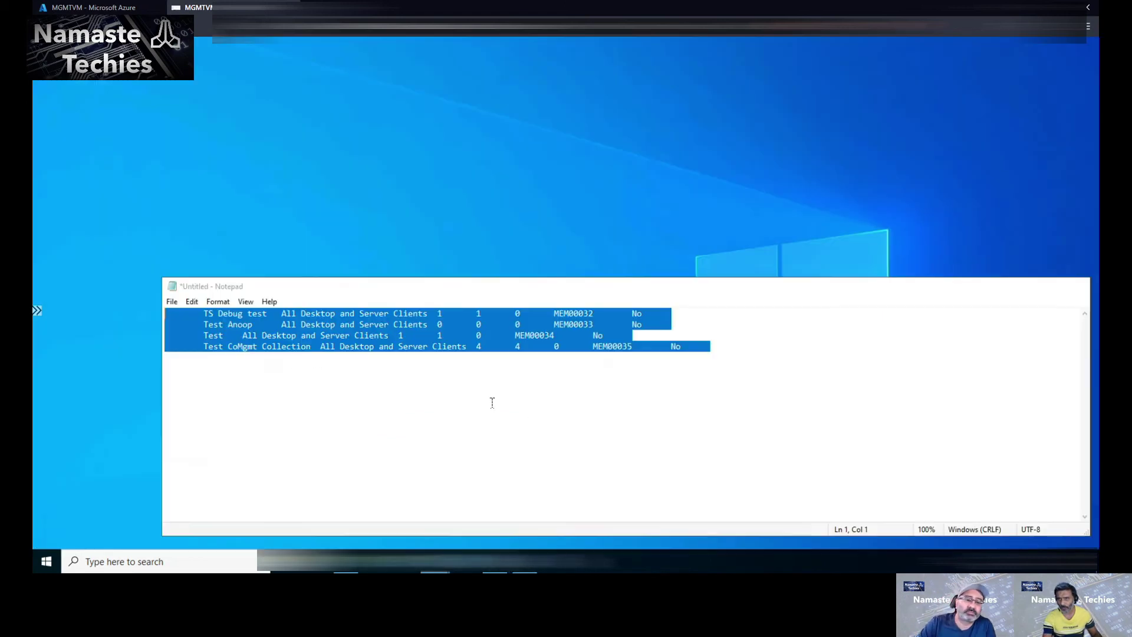
{"action": "left_click", "coordinate": [486, 524]}
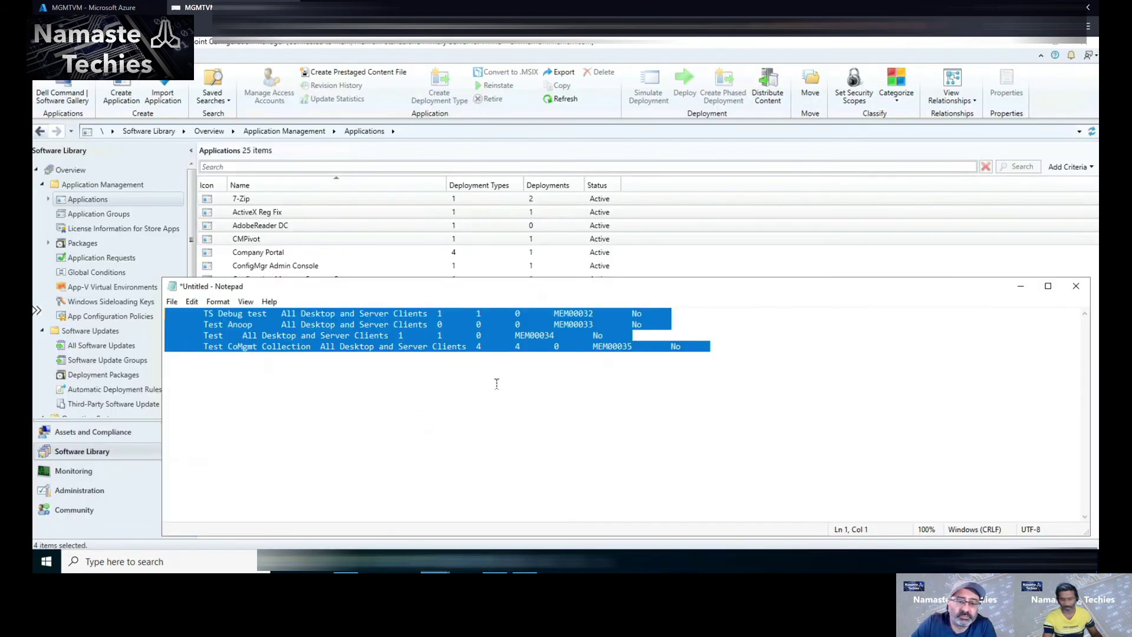
{"action": "key", "text": "ctrl+v"}
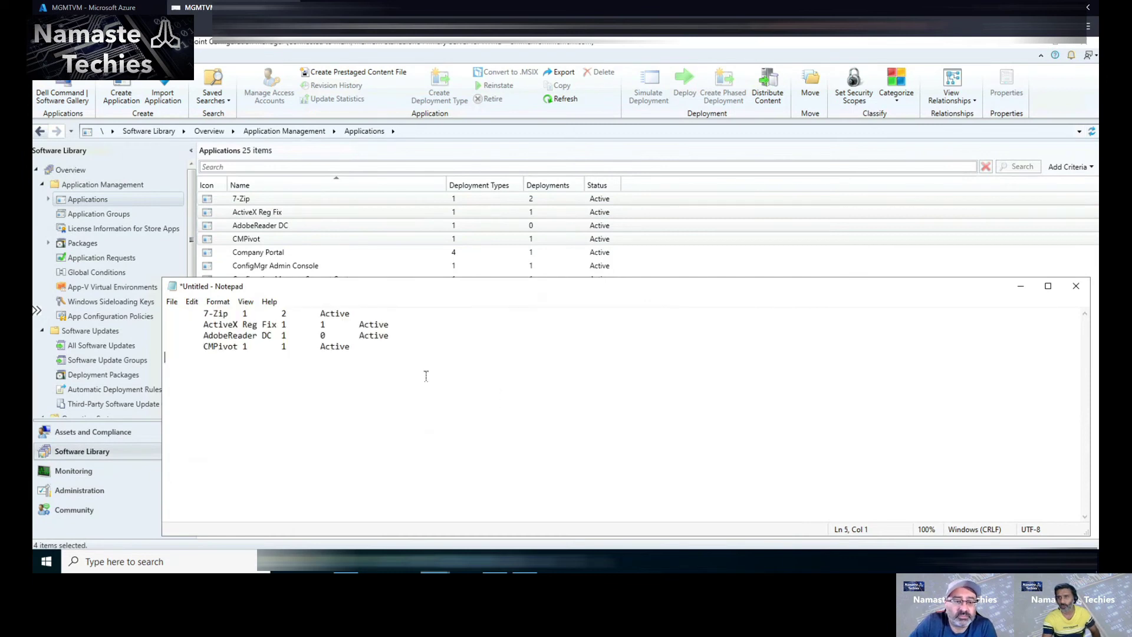
{"action": "left_click_drag", "start_coordinate": [397, 366], "coordinate": [182, 316]}
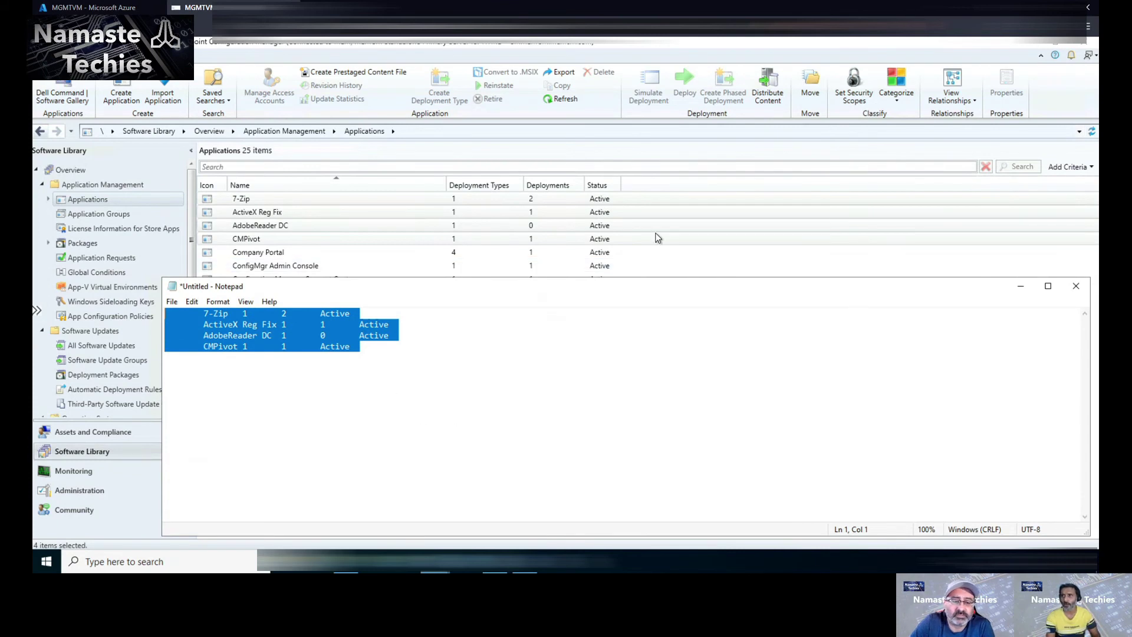
Check which columns the applications list offers, look at the pasted application rows in Notepad again and minimize it.
{"action": "right_click", "coordinate": [665, 186]}
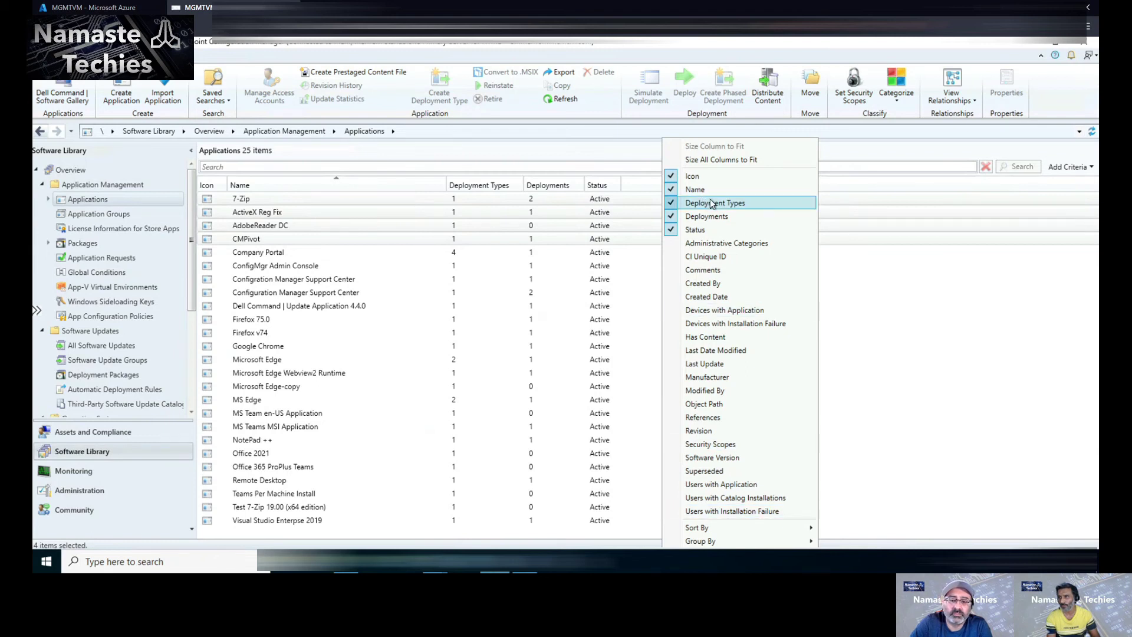
{"action": "left_click", "coordinate": [437, 571]}
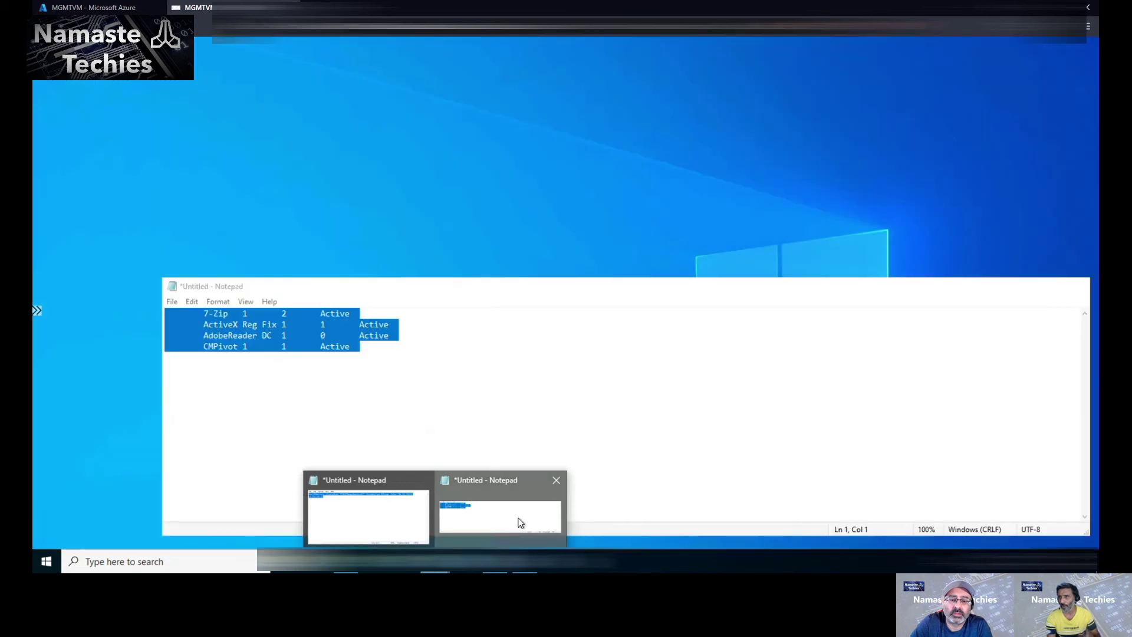
{"action": "left_click", "coordinate": [519, 523]}
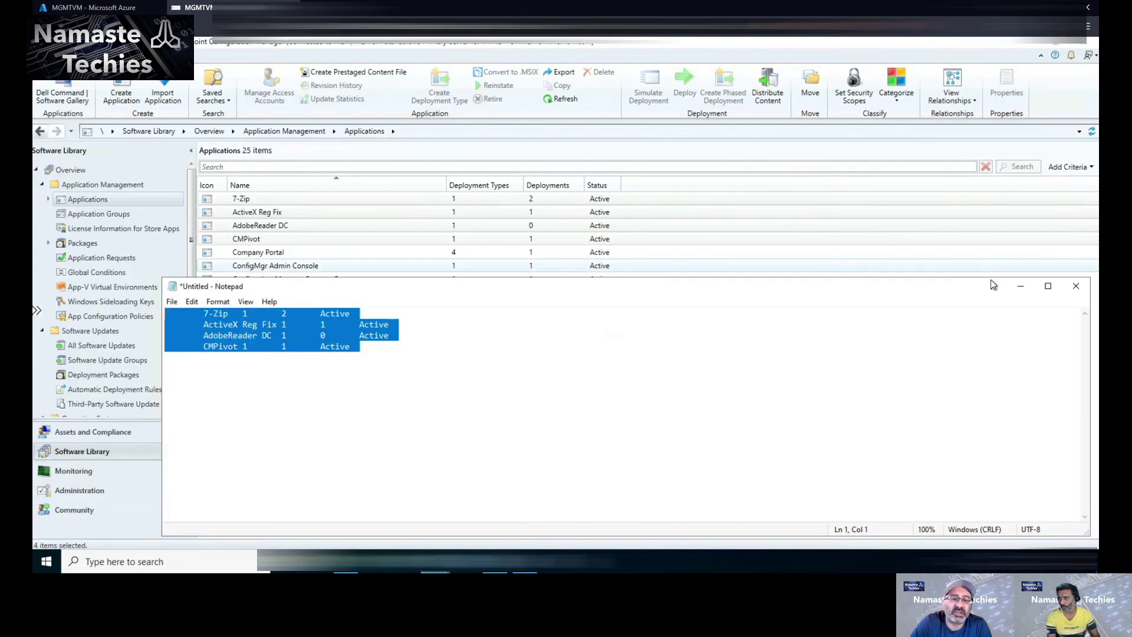
{"action": "left_click", "coordinate": [1024, 289]}
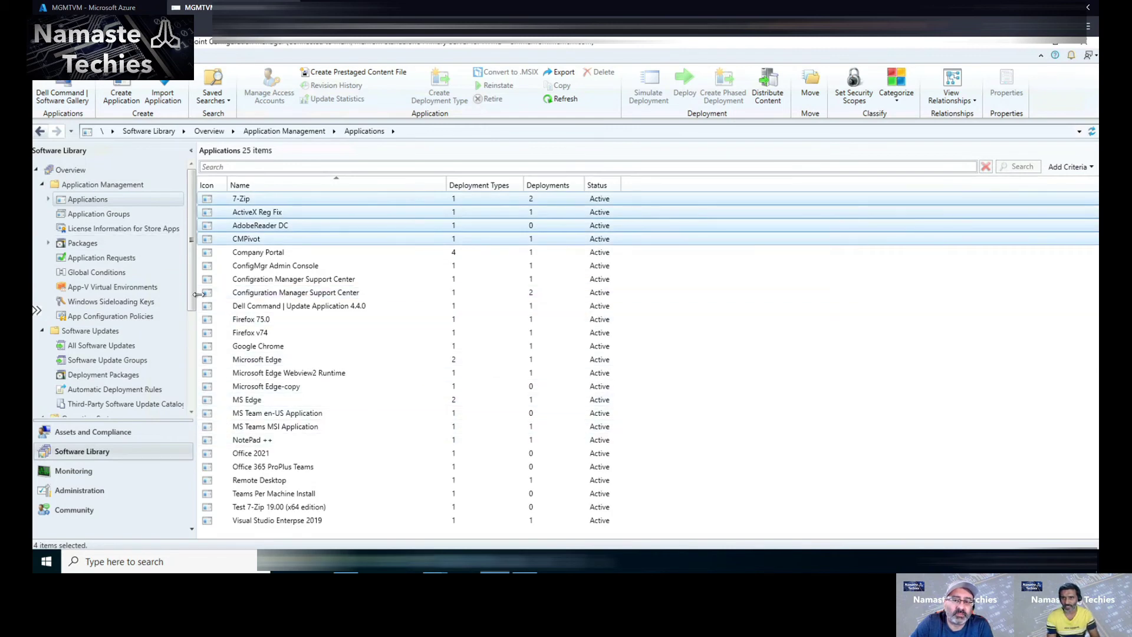
Open the Global Conditions list and select all of its entries.
{"action": "left_click", "coordinate": [97, 273]}
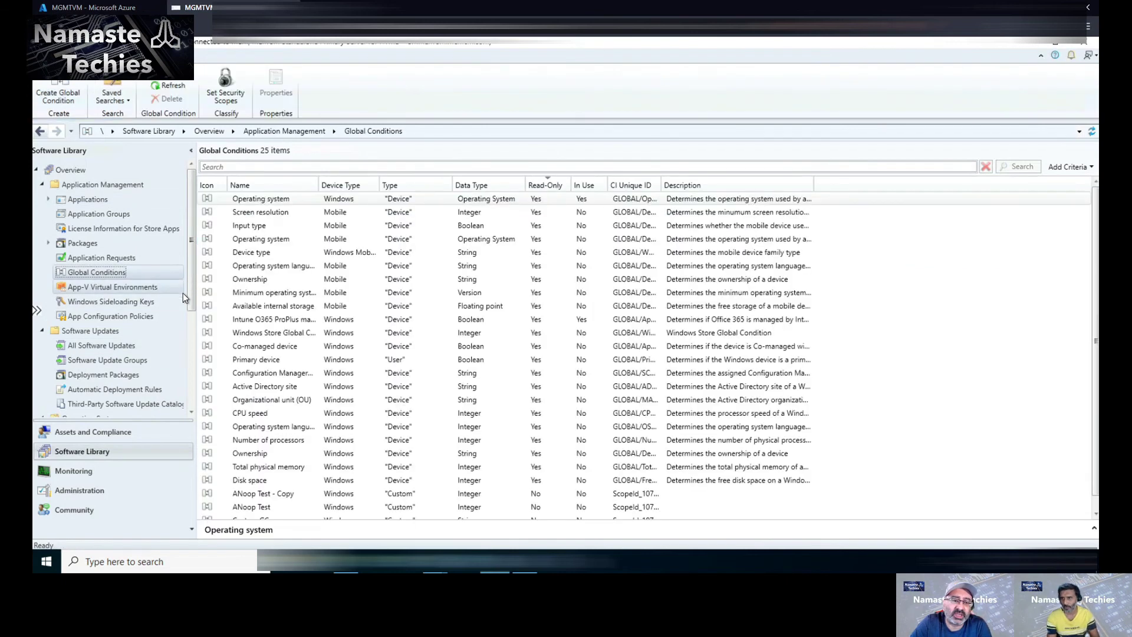
{"action": "left_click", "coordinate": [253, 205]}
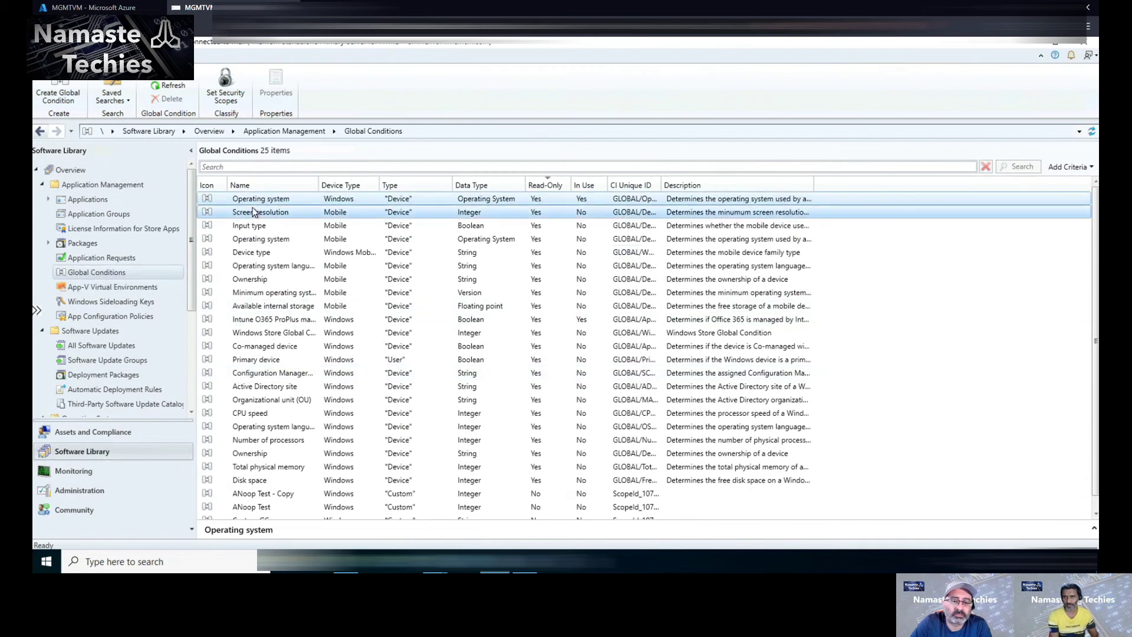
{"action": "key", "text": "ctrl+a"}
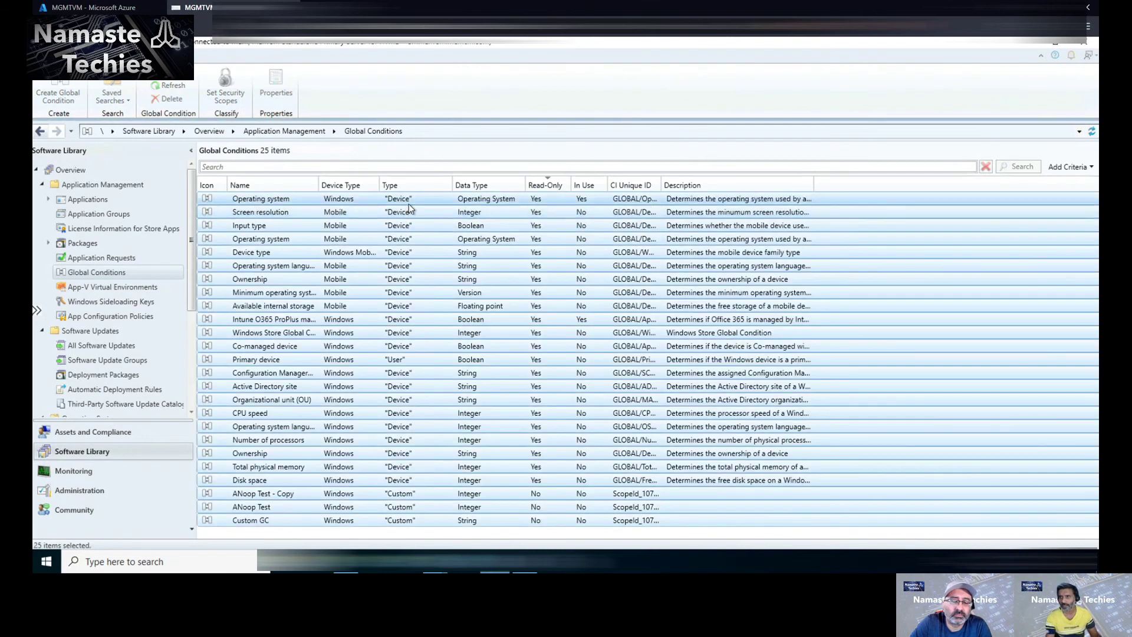
{"action": "left_click", "coordinate": [249, 201]}
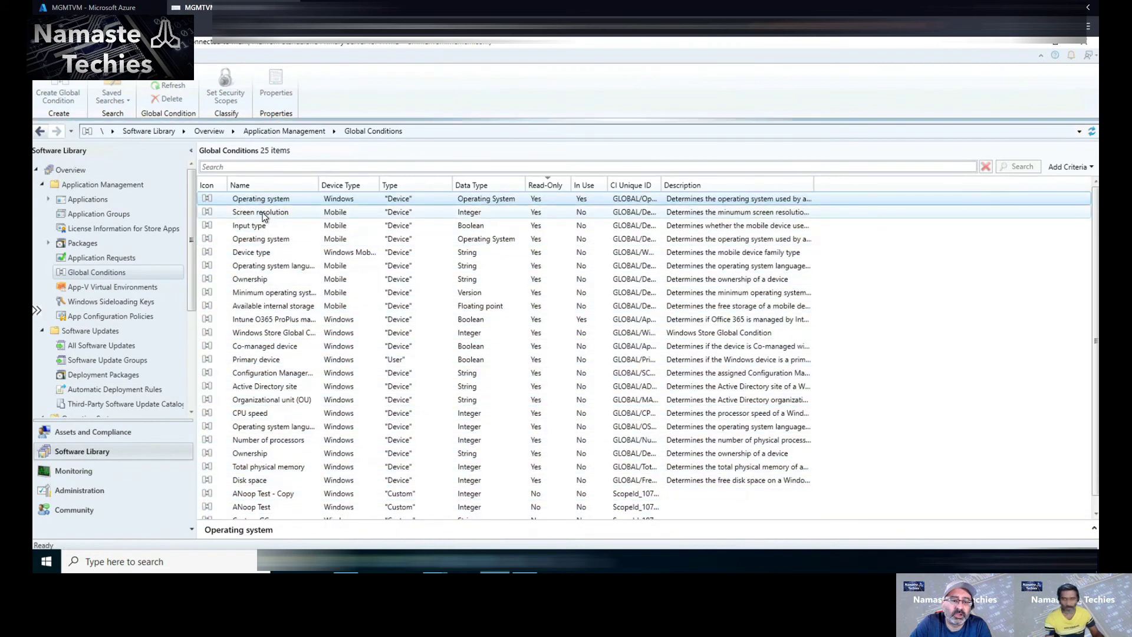
{"action": "key", "text": "ctrl+a"}
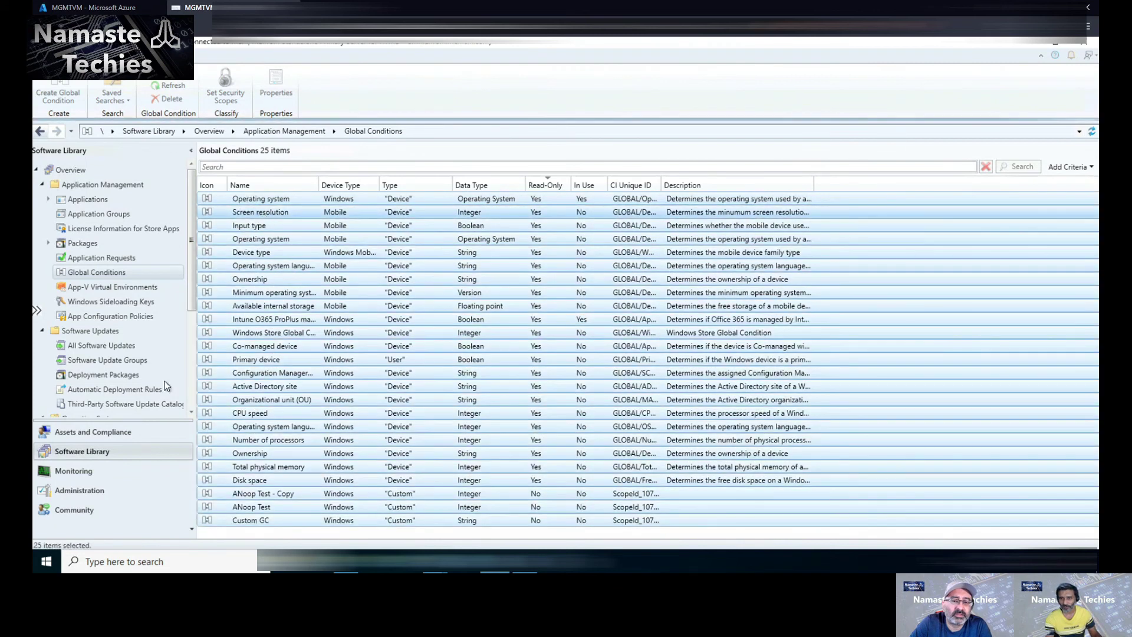
Look at the device collections and the Test device list in Assets and Compliance, and return to Global Conditions in Software Library.
{"action": "left_click", "coordinate": [93, 434]}
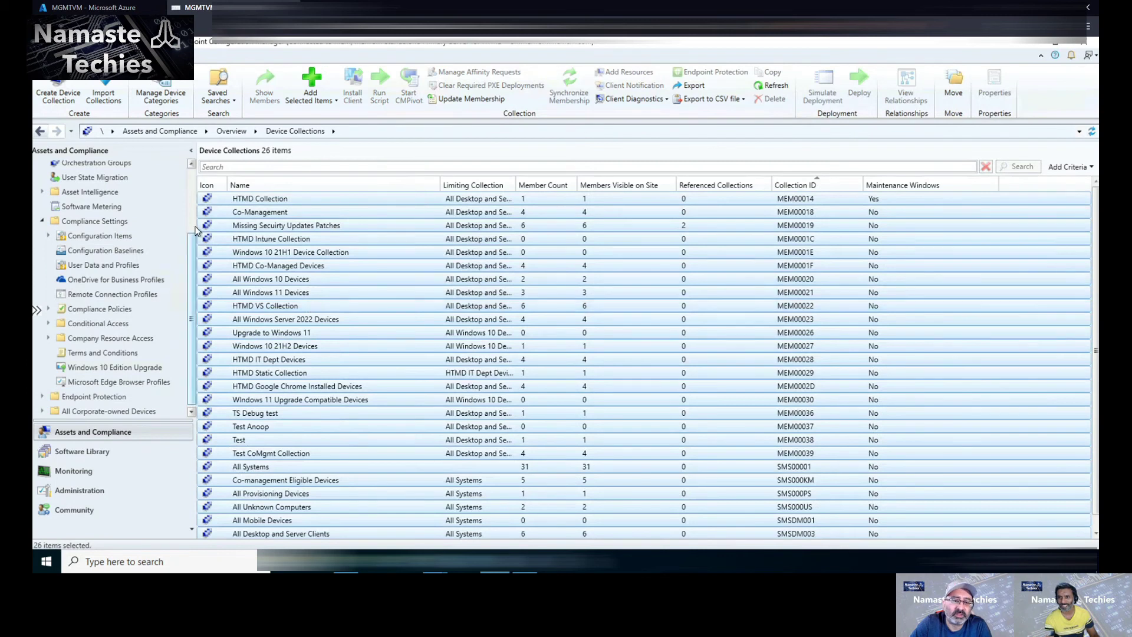
{"action": "scroll", "coordinate": [113, 289], "scroll_direction": "up", "scroll_amount": 3}
{"action": "left_click", "coordinate": [142, 231]}
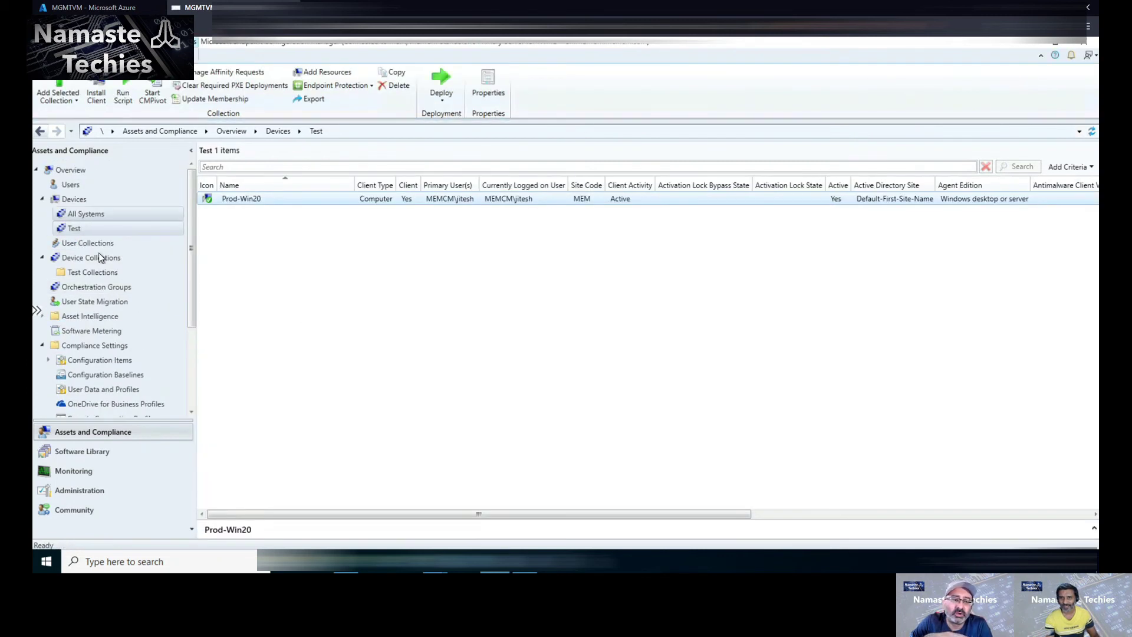
{"action": "left_click", "coordinate": [90, 458]}
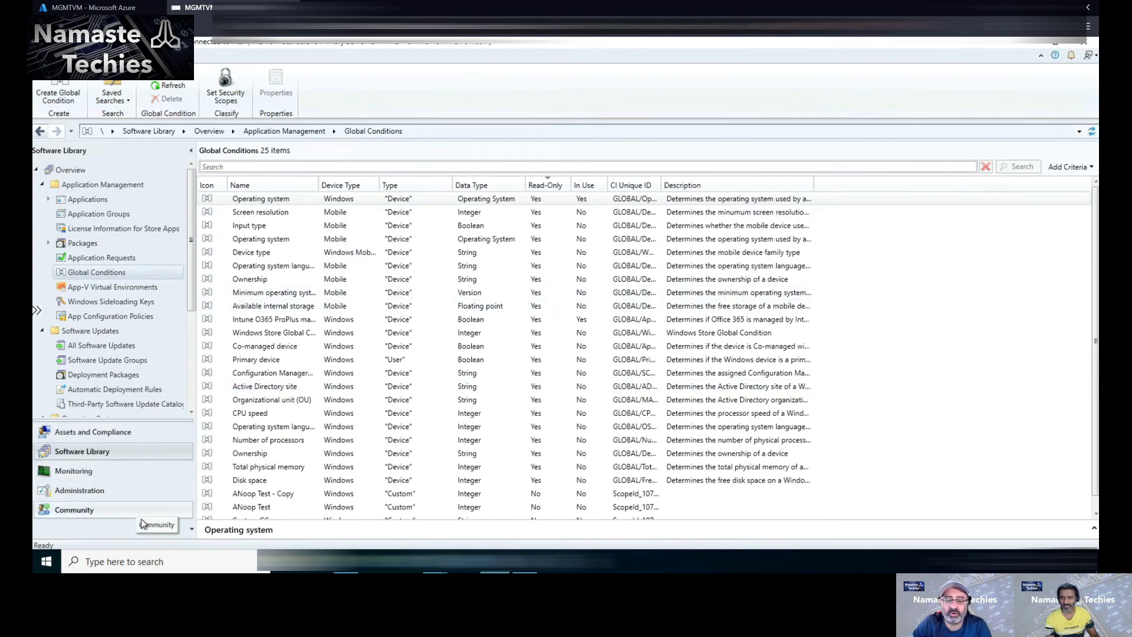
Open Configuration Items under Compliance Settings in Assets and Compliance, check which actions are offered with all entries selected, and clear the selection.
{"action": "left_click", "coordinate": [102, 435]}
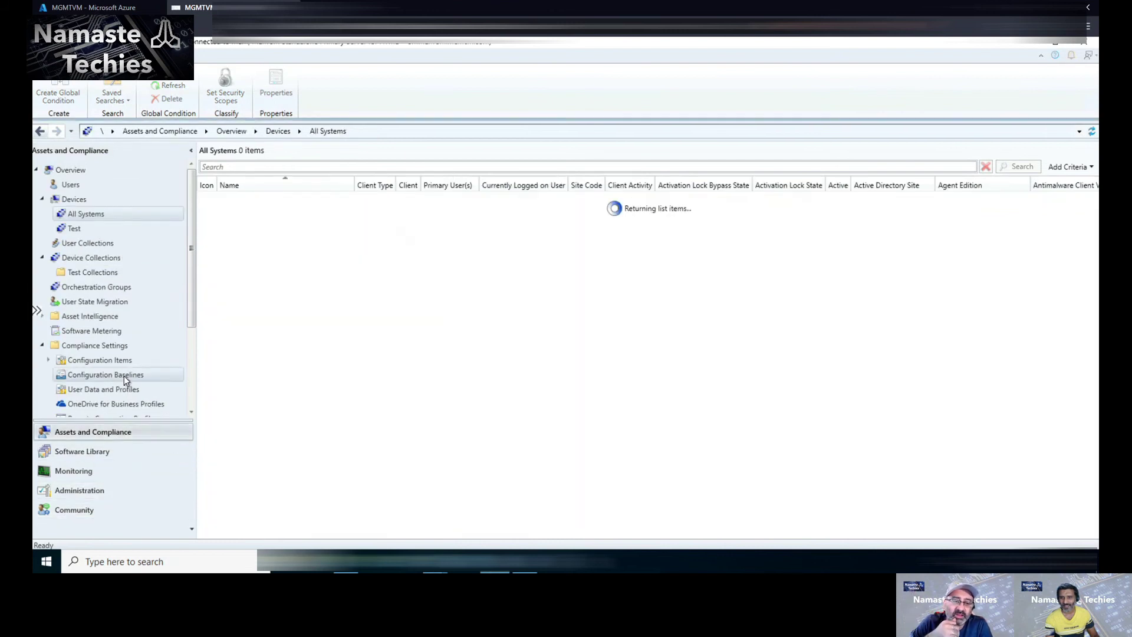
{"action": "left_click", "coordinate": [107, 361]}
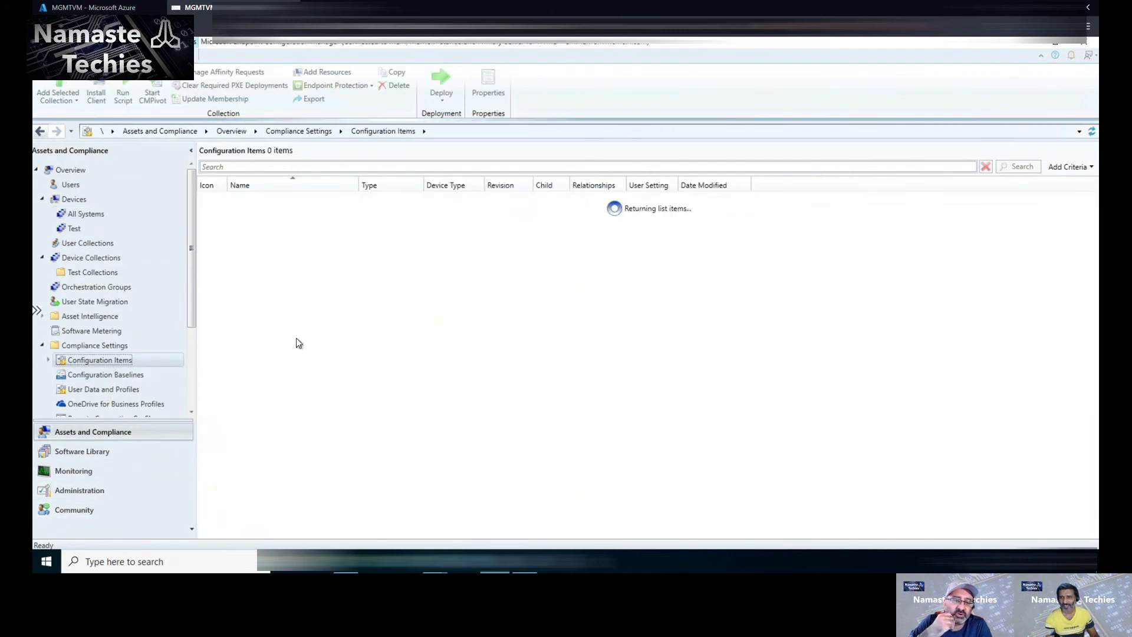
{"action": "key", "text": "Down"}
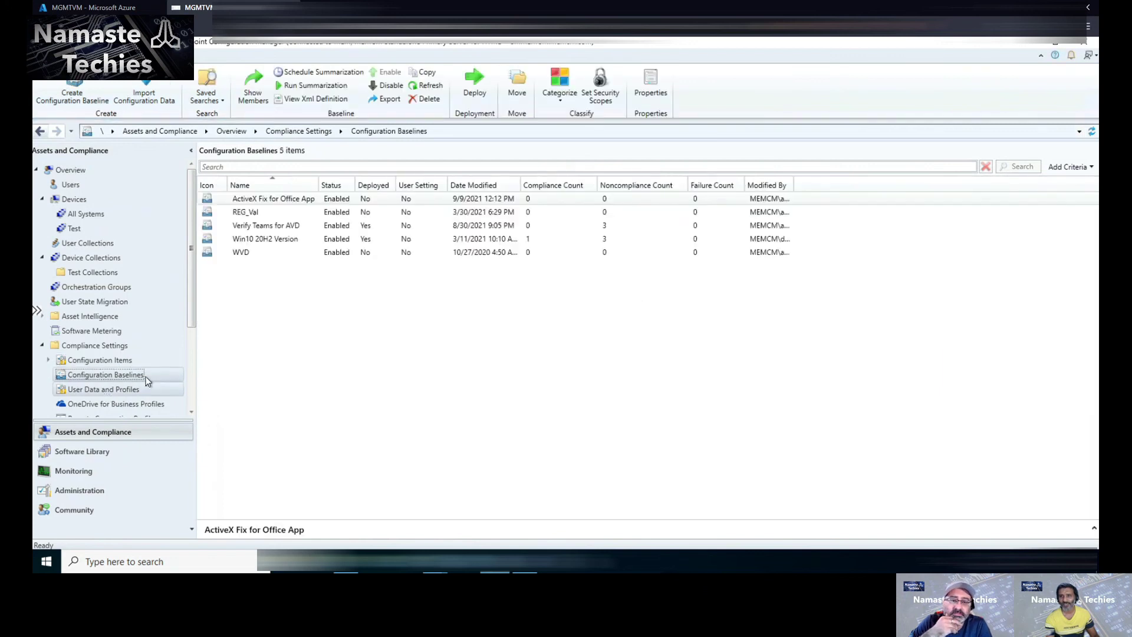
{"action": "left_click", "coordinate": [108, 367]}
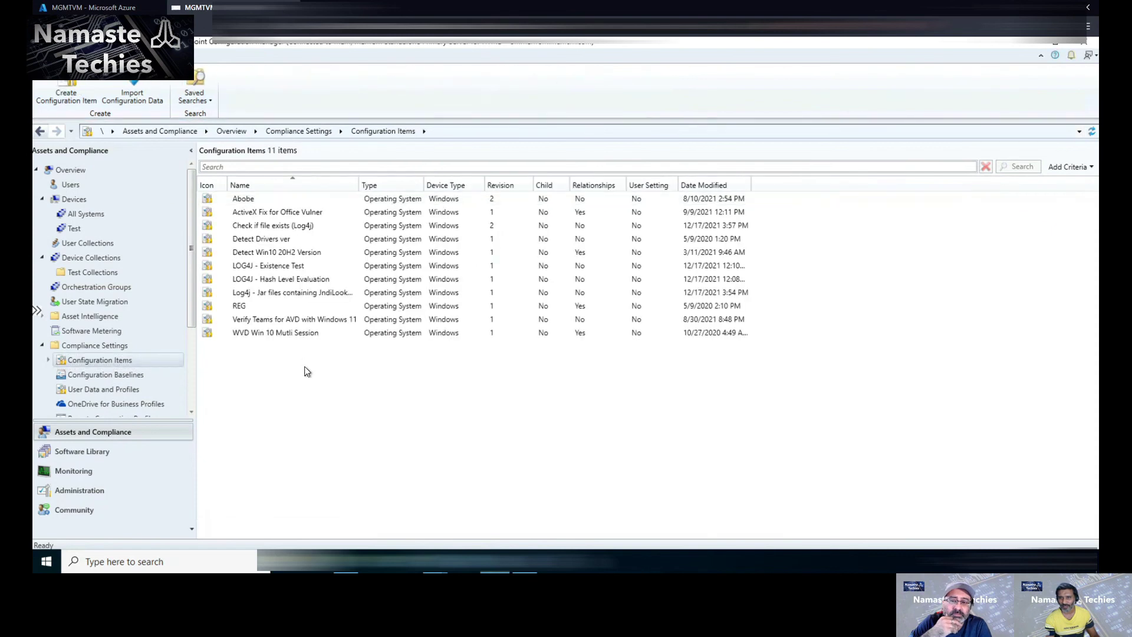
{"action": "key", "text": "ctrl+a"}
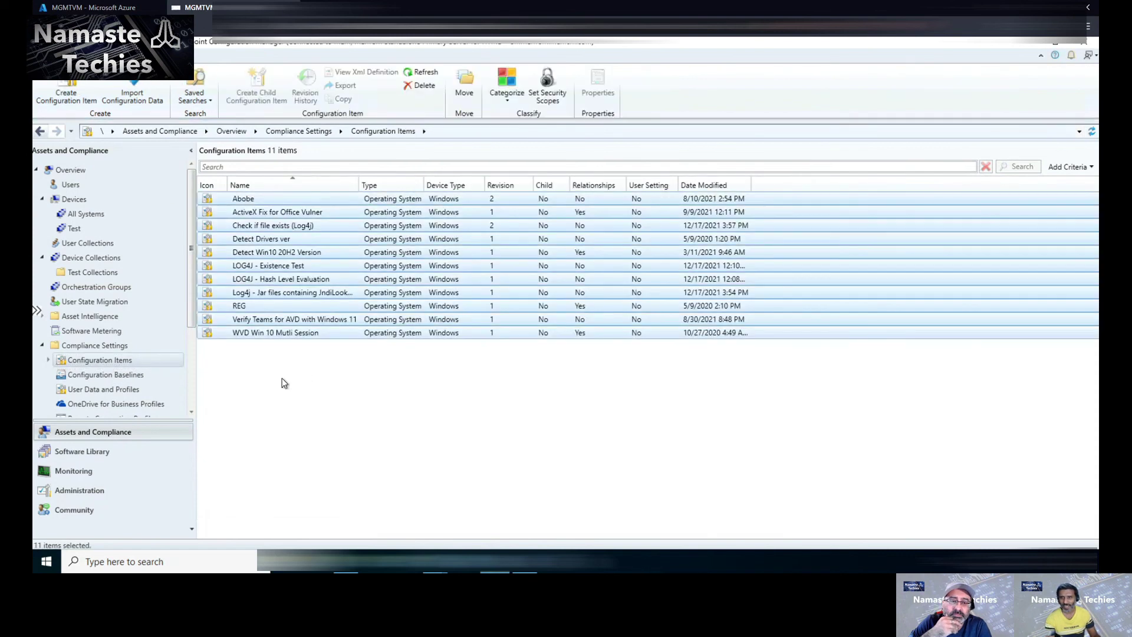
{"action": "left_click", "coordinate": [309, 395]}
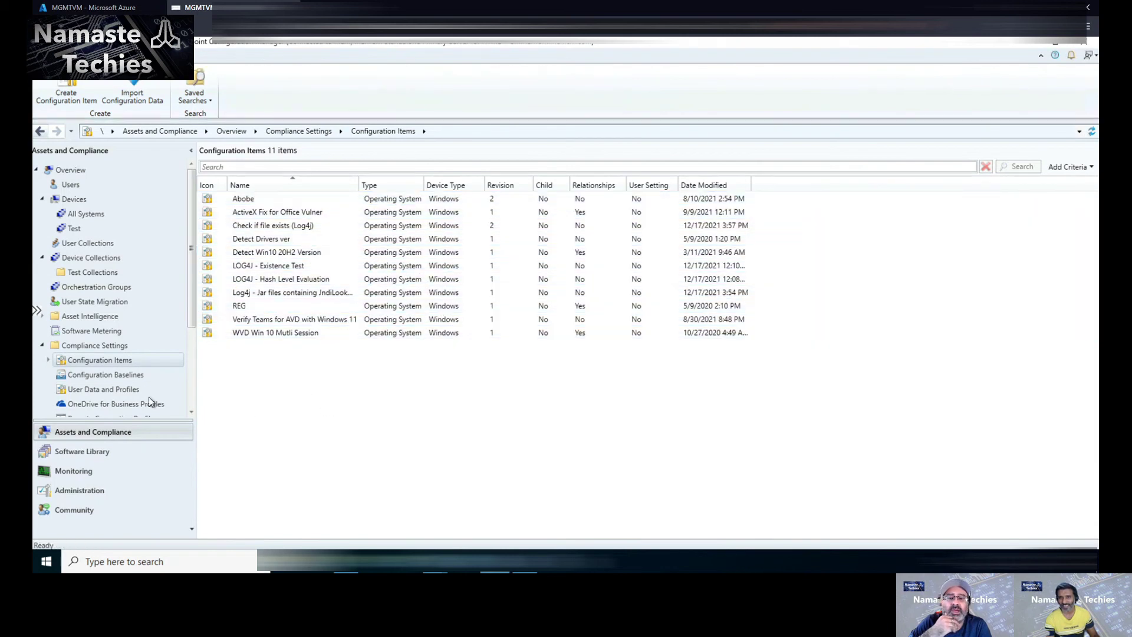
Check which actions Configuration Baselines offers with all baselines selected, and look at the User Data and Profiles list.
{"action": "left_click", "coordinate": [117, 378]}
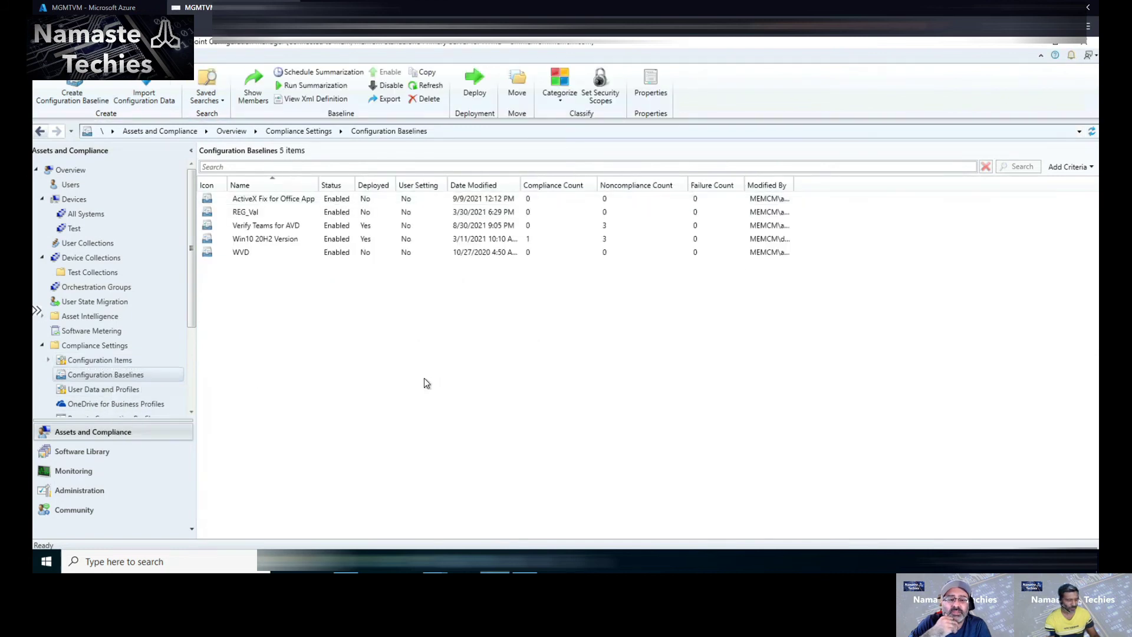
{"action": "key", "text": "ctrl+a"}
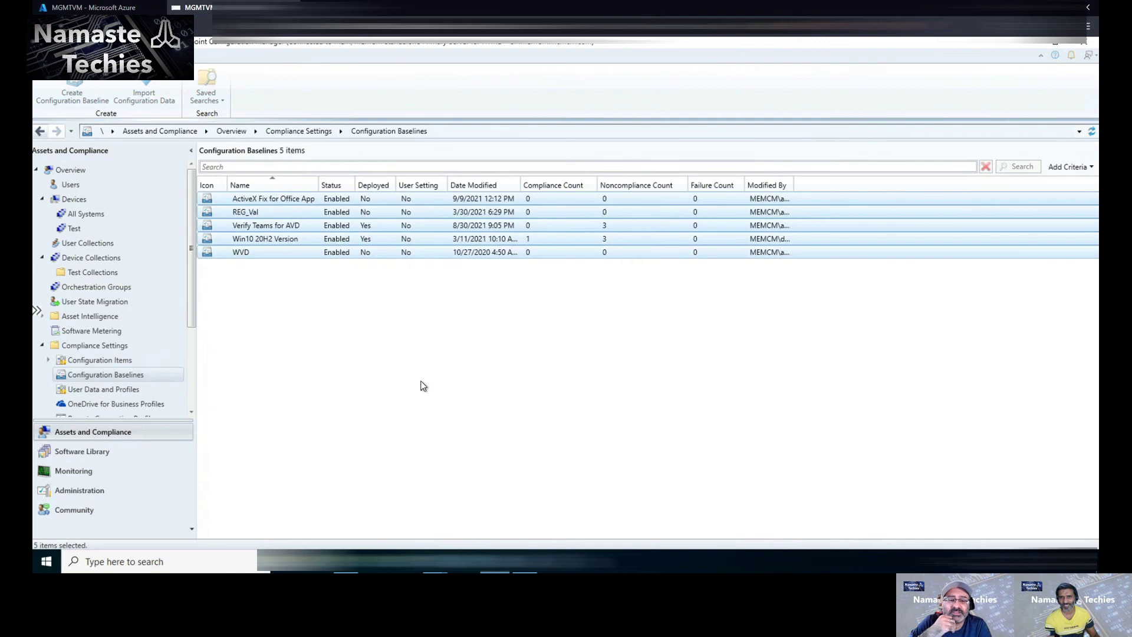
{"action": "left_click", "coordinate": [114, 378]}
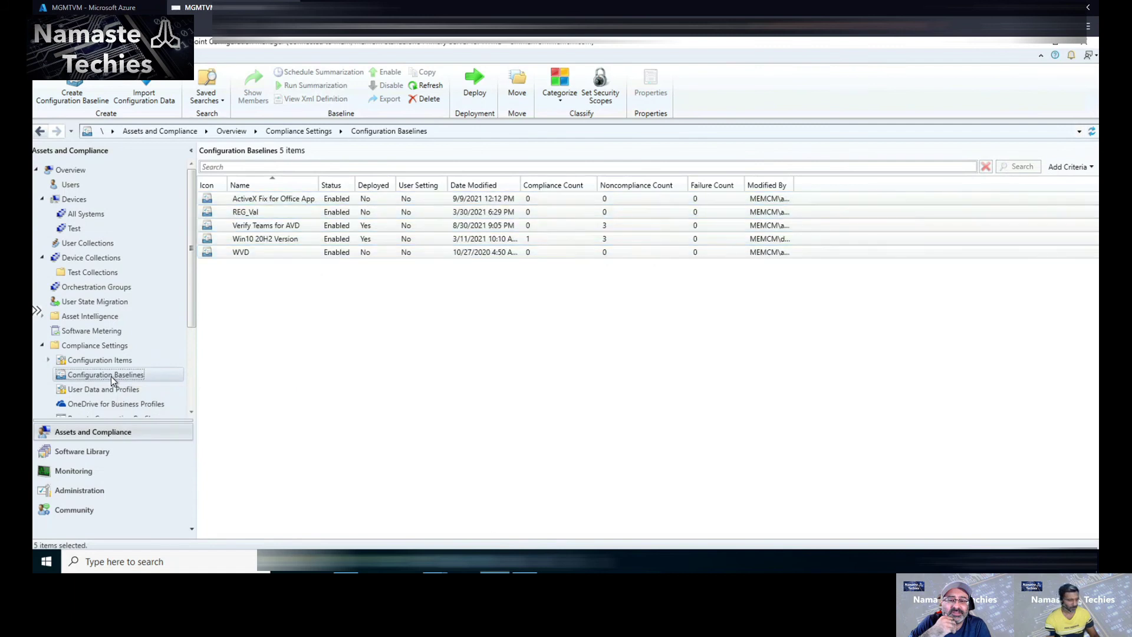
{"action": "key", "text": "Down"}
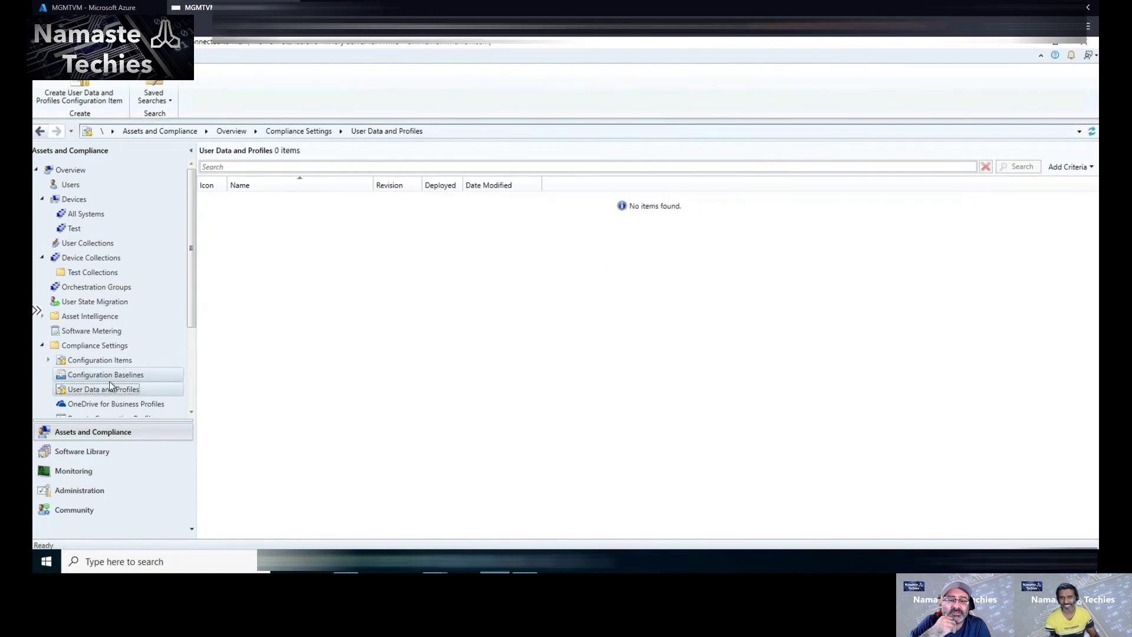
Review the actions offered for a single configuration item and look through the remaining Assets and Compliance nodes.
{"action": "left_click", "coordinate": [107, 362]}
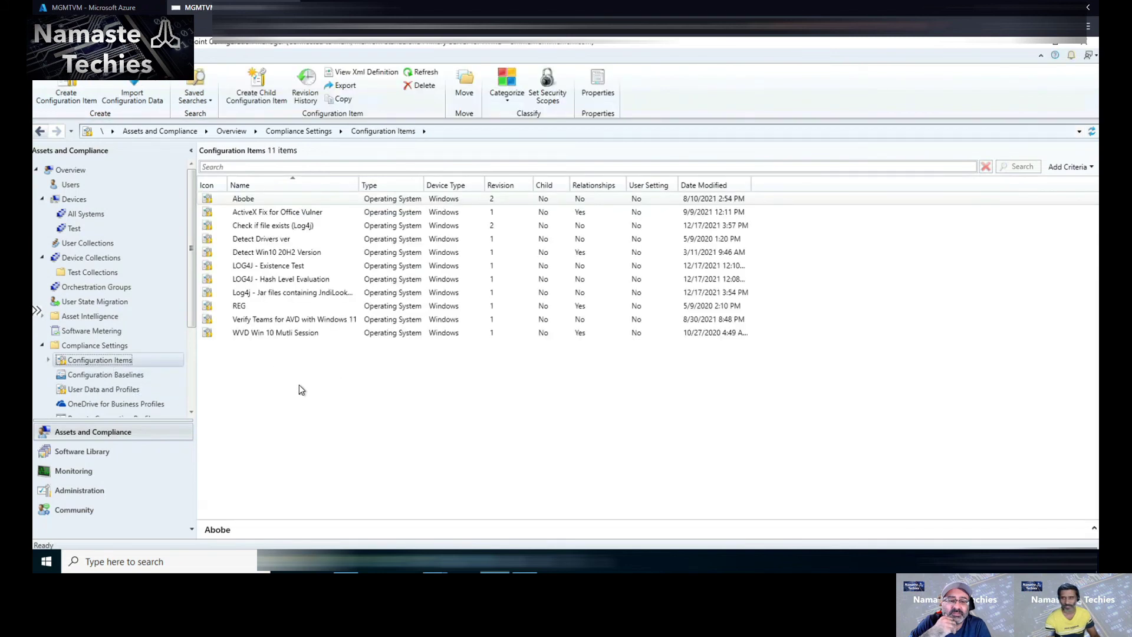
{"action": "key", "text": "Down"}
{"action": "left_click", "coordinate": [112, 362]}
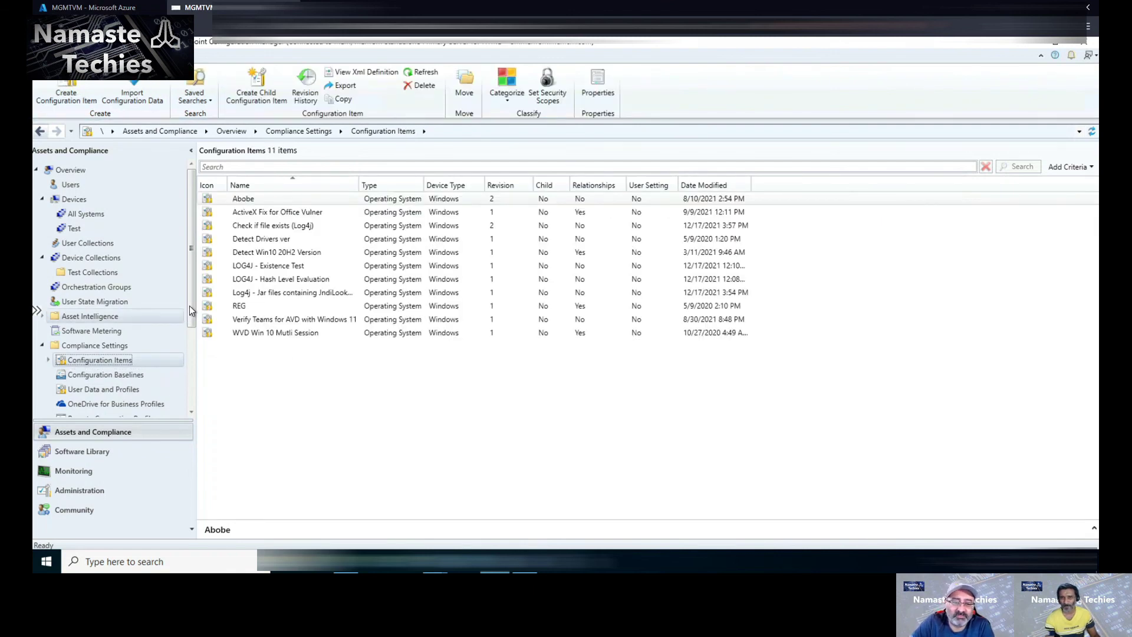
{"action": "scroll", "coordinate": [192, 302], "scroll_direction": "down", "scroll_amount": 1}
{"action": "scroll", "coordinate": [191, 409], "scroll_direction": "down", "scroll_amount": 3}
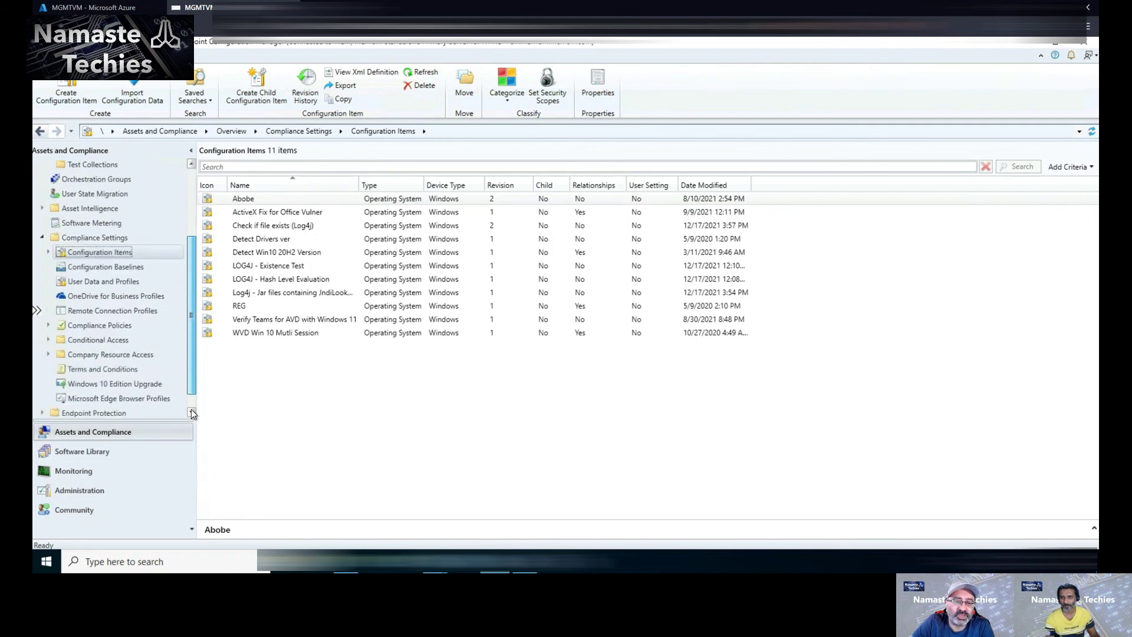
Select all reports in the Monitoring workspace and paste their copied rows over the New-CMBoundary command in the untitled Notepad document.
{"action": "left_click", "coordinate": [73, 472]}
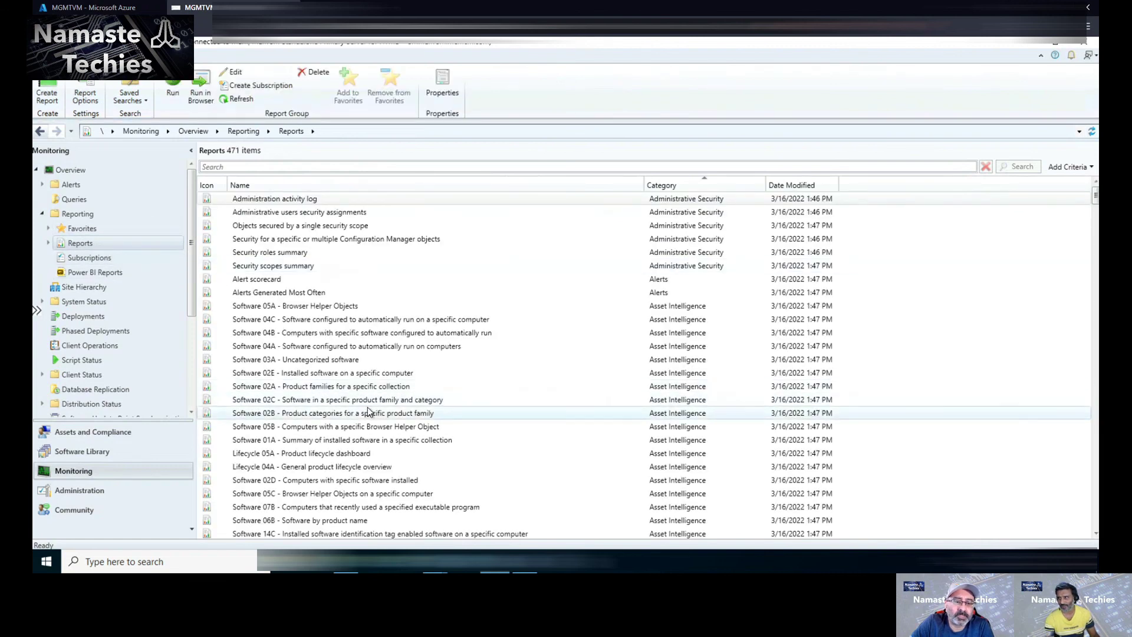
{"action": "left_click", "coordinate": [305, 199]}
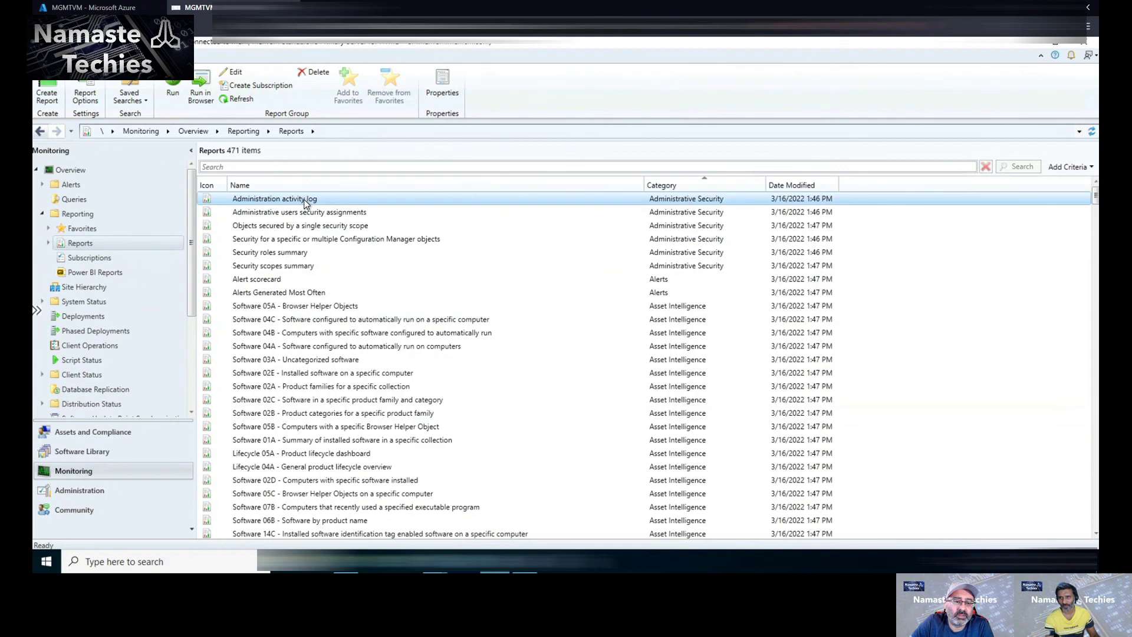
{"action": "key", "text": "ctrl+a"}
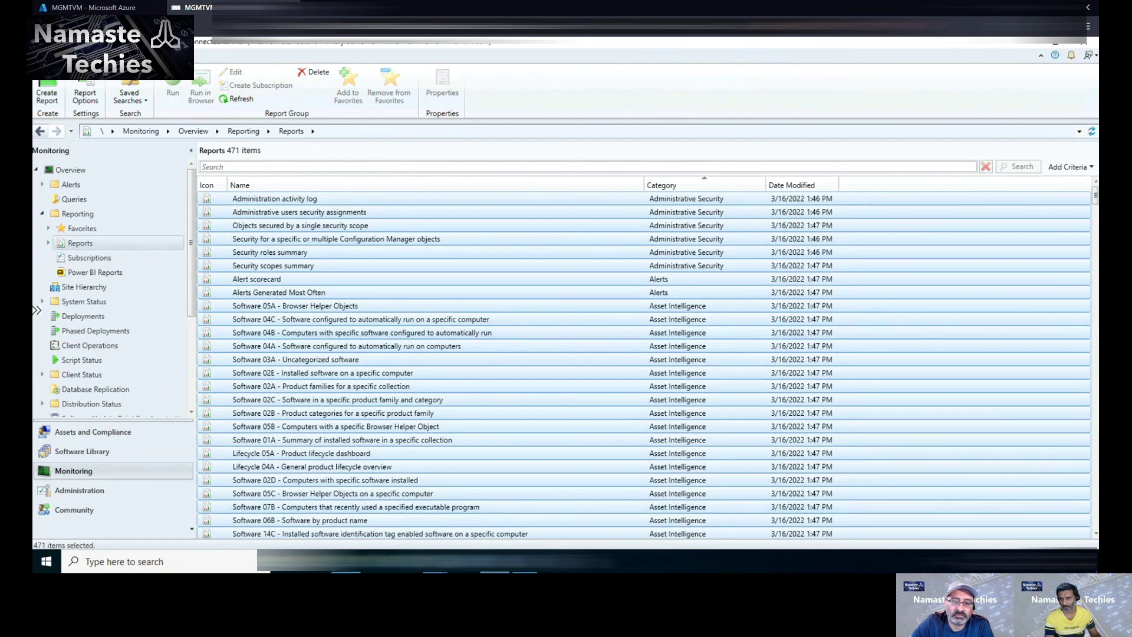
{"action": "left_click", "coordinate": [436, 571]}
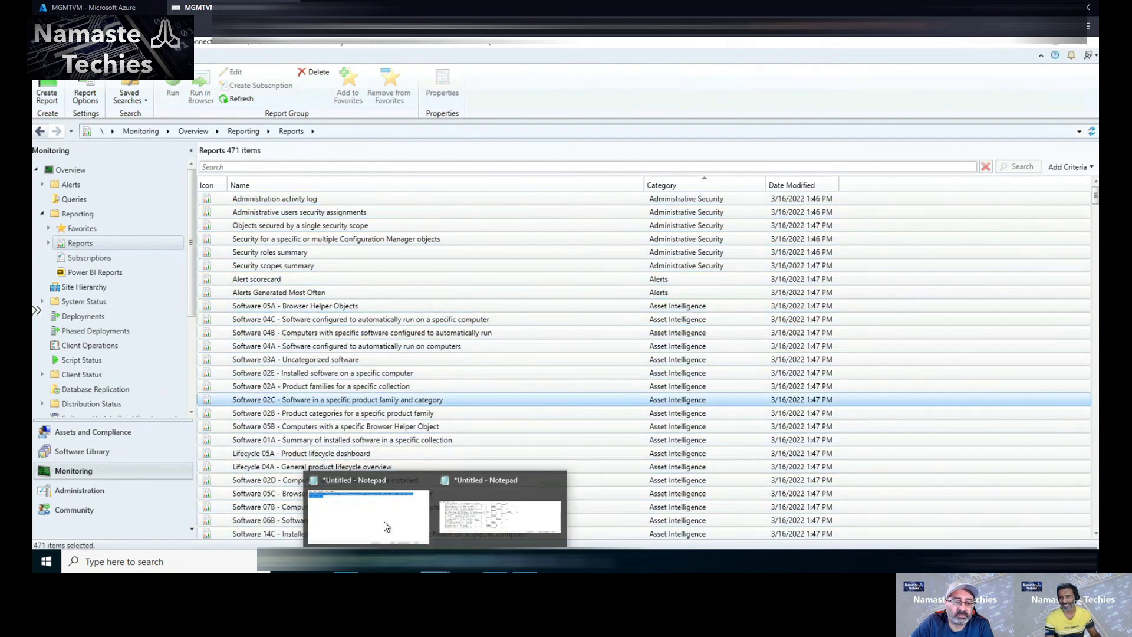
{"action": "left_click", "coordinate": [368, 513]}
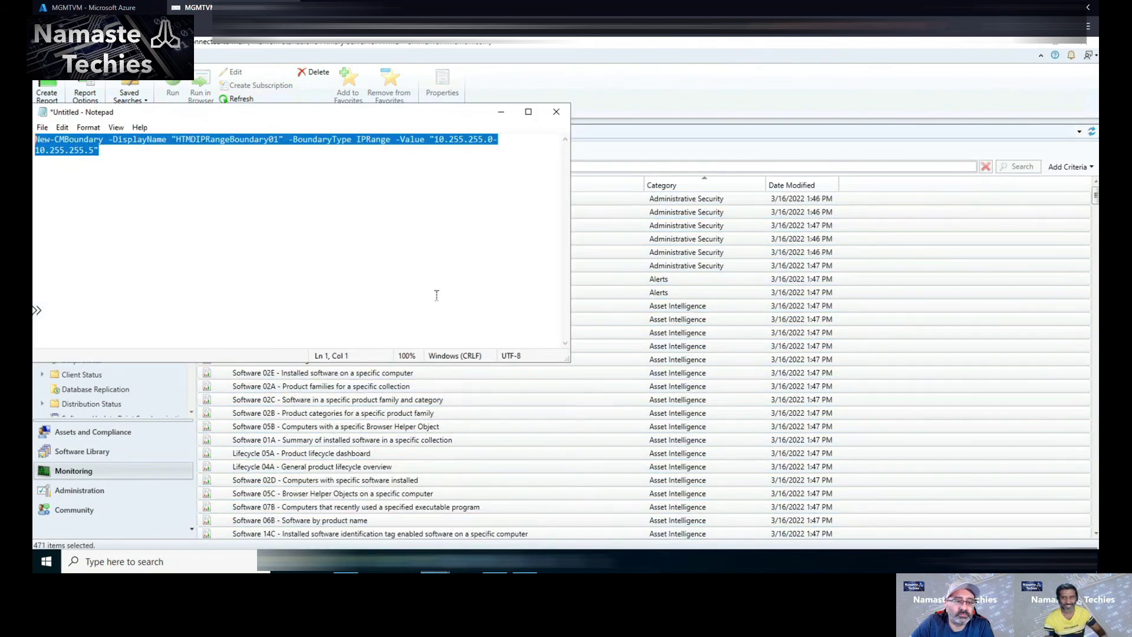
{"action": "key", "text": "ctrl+v"}
Reposition the Notepad window, examine the pasted report rows back to the first entry, and minimize Notepad.
{"action": "left_click_drag", "start_coordinate": [363, 112], "coordinate": [683, 91]}
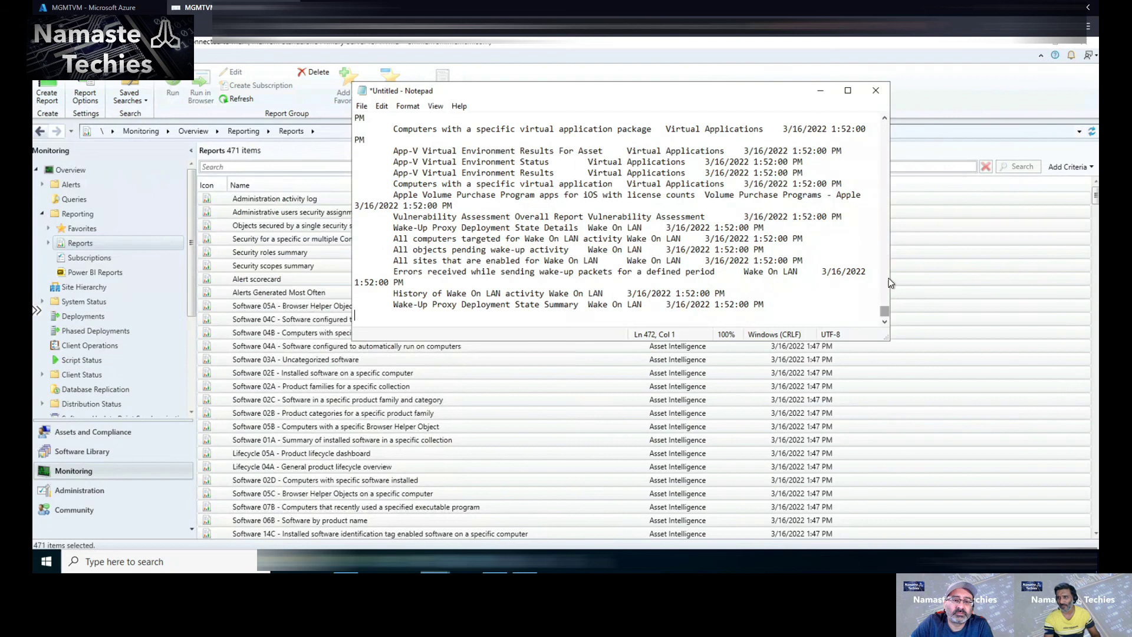
{"action": "scroll", "coordinate": [874, 190], "scroll_direction": "up", "scroll_amount": 20}
{"action": "scroll", "coordinate": [876, 144], "scroll_direction": "up", "scroll_amount": 15}
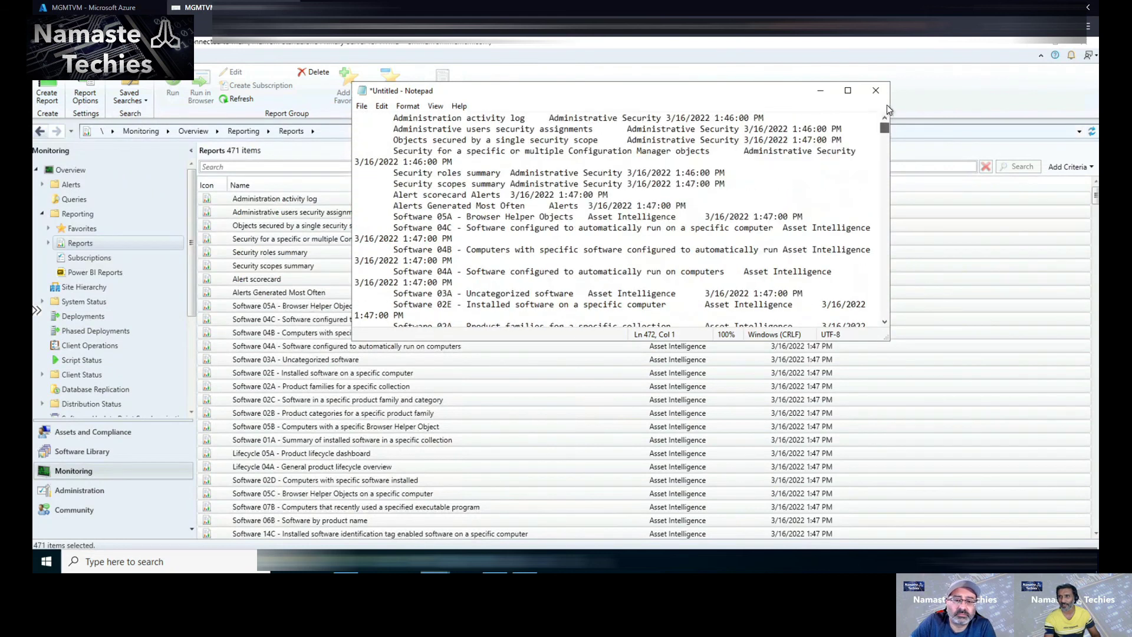
{"action": "left_click", "coordinate": [821, 92]}
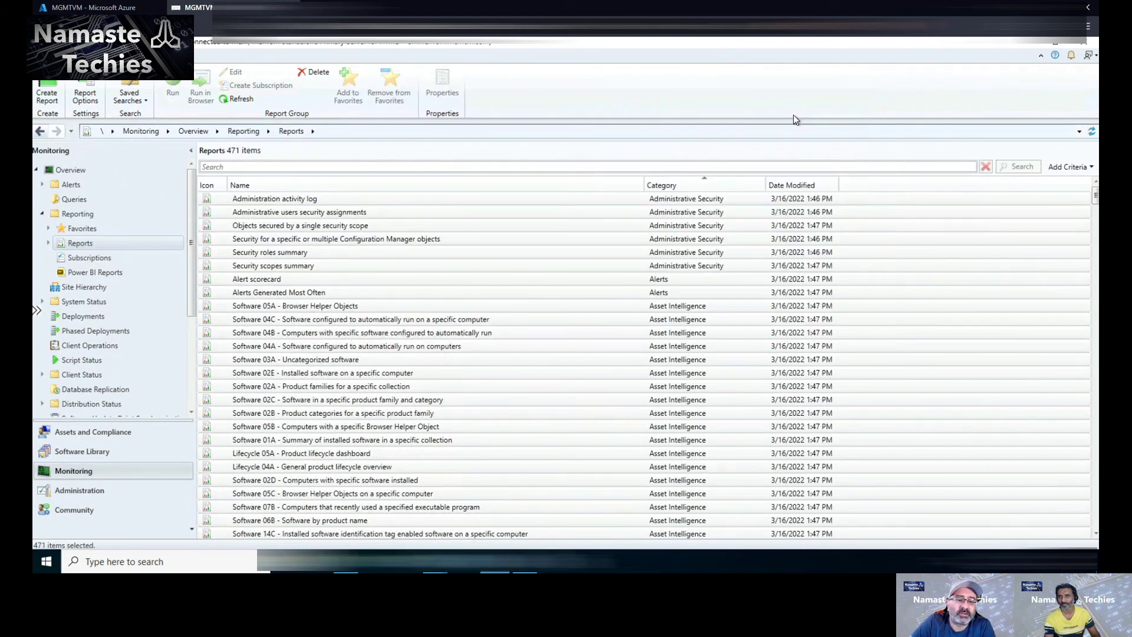